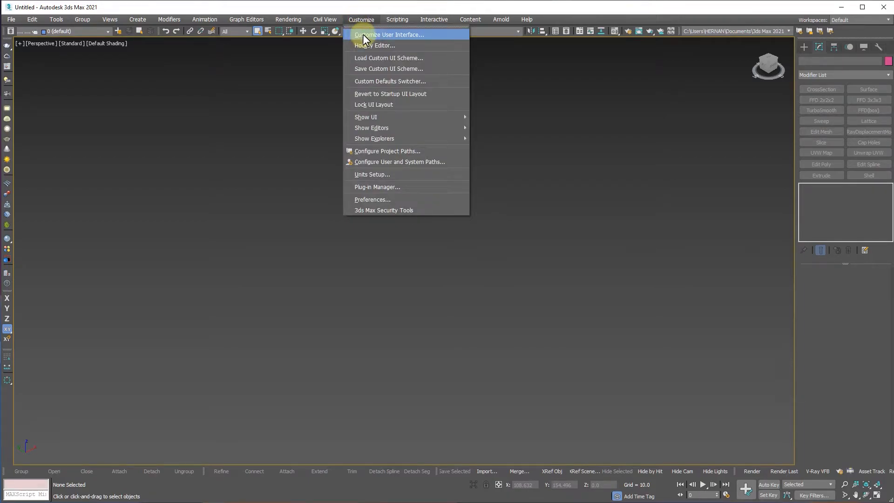
Create a new custom toolbar named "my toolbar" and place it in the open area of the viewport.
{"action": "left_click", "coordinate": [362, 34]}
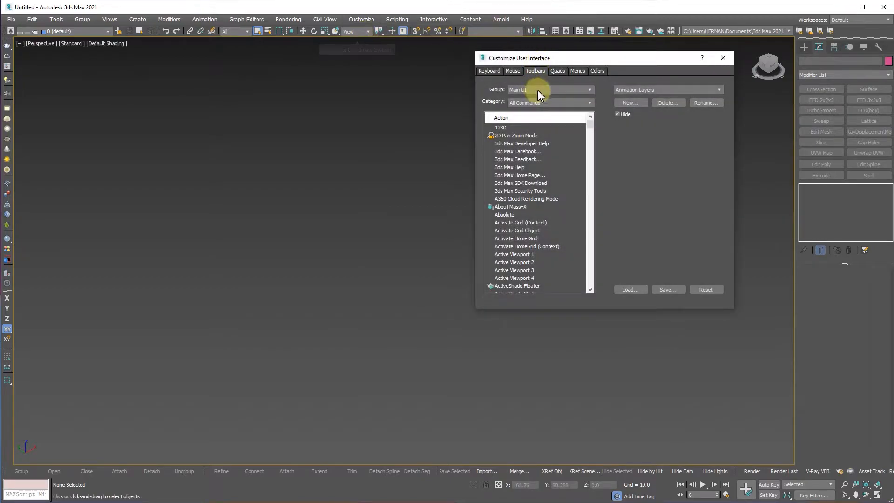
{"action": "left_click", "coordinate": [532, 74]}
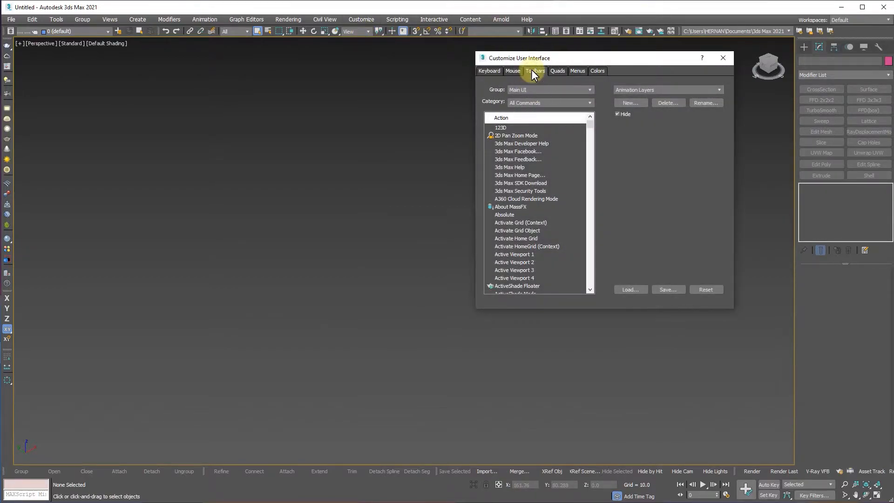
{"action": "left_click", "coordinate": [631, 104]}
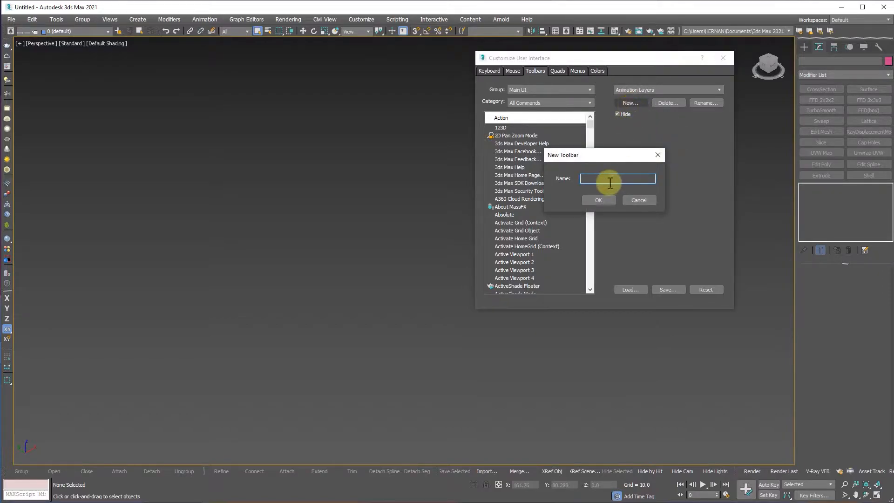
{"action": "left_click", "coordinate": [596, 181]}
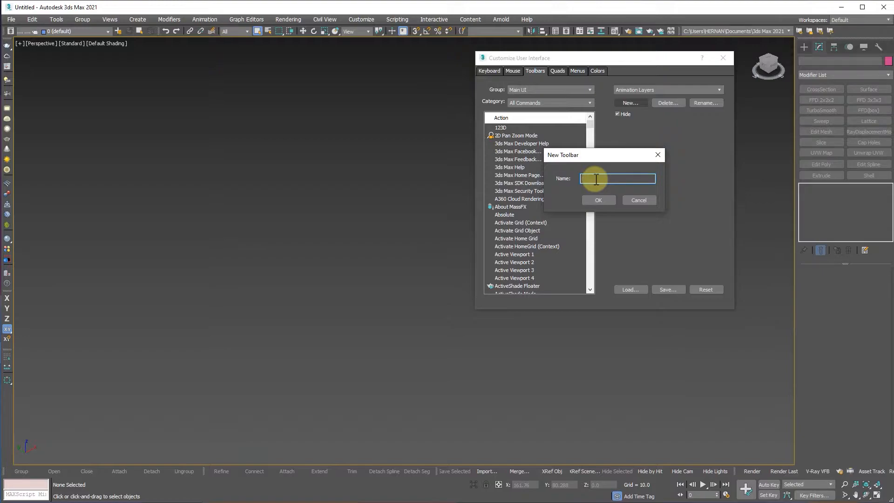
{"action": "type", "text": "my toolbar"}
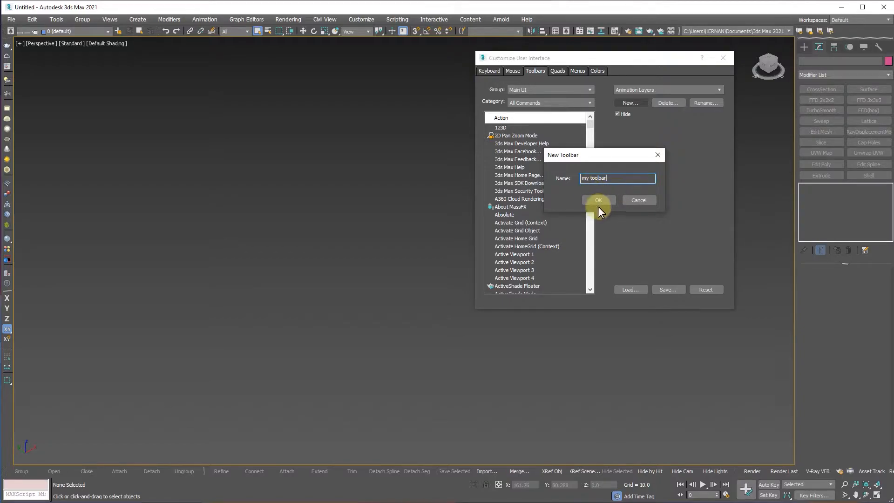
{"action": "left_click", "coordinate": [599, 200]}
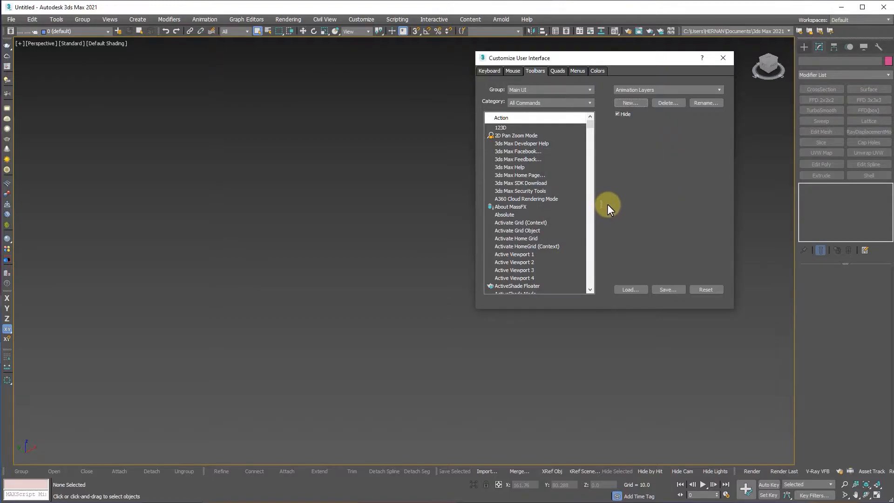
{"action": "left_click_drag", "start_coordinate": [600, 206], "coordinate": [230, 228]}
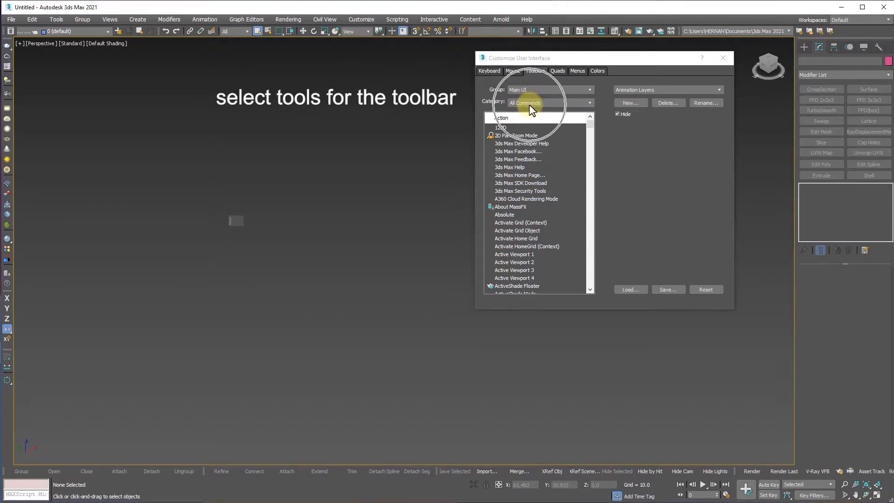
Add the Tessellate (Poly) command from the Editable Polygon Object category to the new toolbar.
{"action": "left_click", "coordinate": [554, 91]}
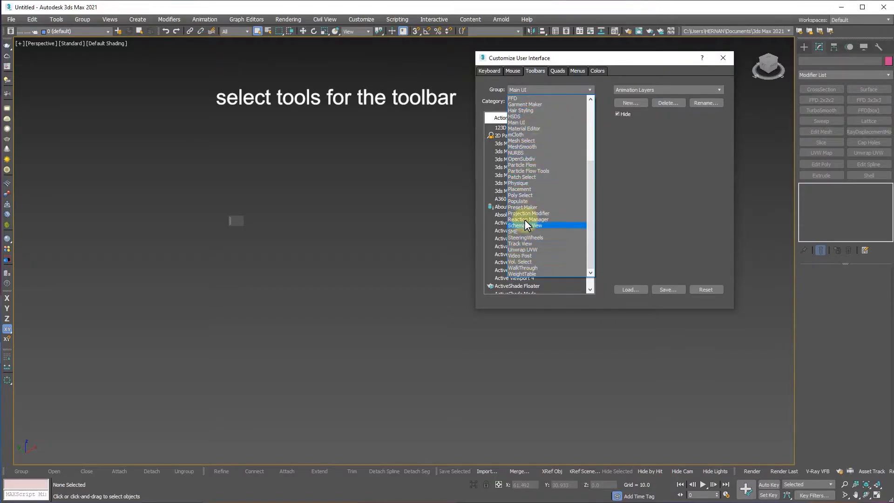
{"action": "left_click", "coordinate": [604, 83]}
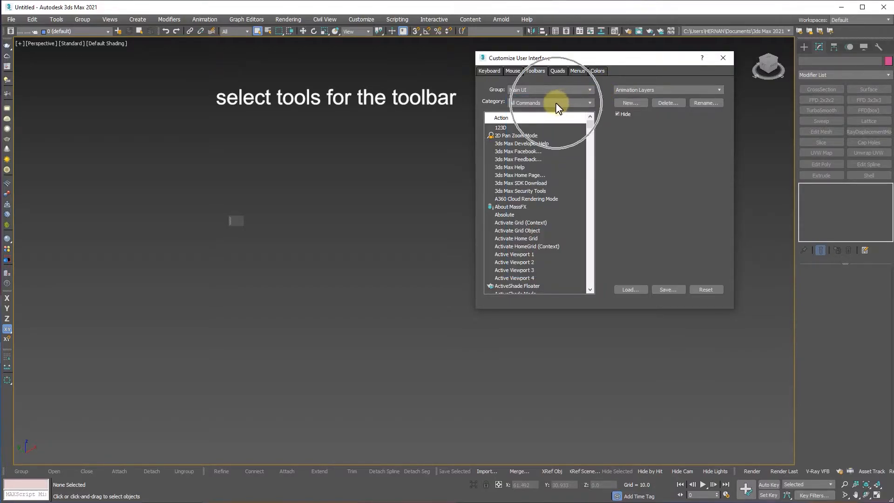
{"action": "left_click", "coordinate": [569, 102]}
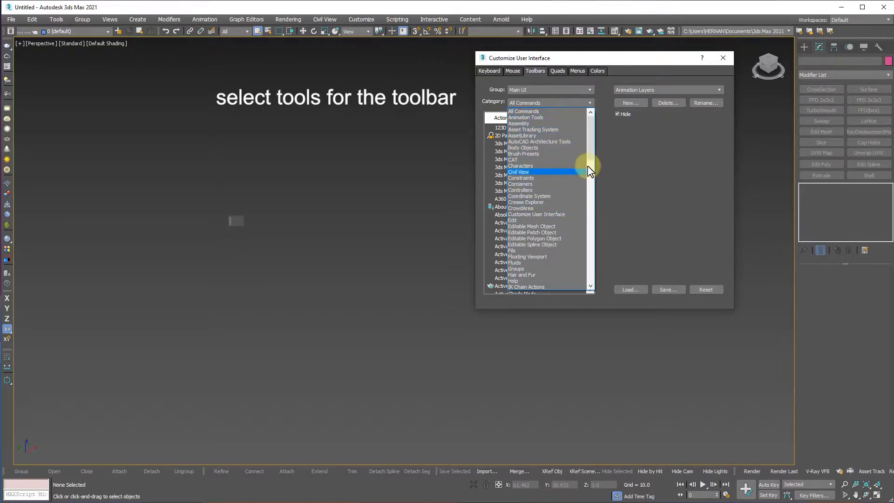
{"action": "mouse_move", "coordinate": [589, 136]}
{"action": "left_mouse_down"}
{"action": "mouse_move", "coordinate": [581, 242]}
{"action": "mouse_move", "coordinate": [591, 264]}
{"action": "mouse_move", "coordinate": [587, 123]}
{"action": "left_mouse_up"}
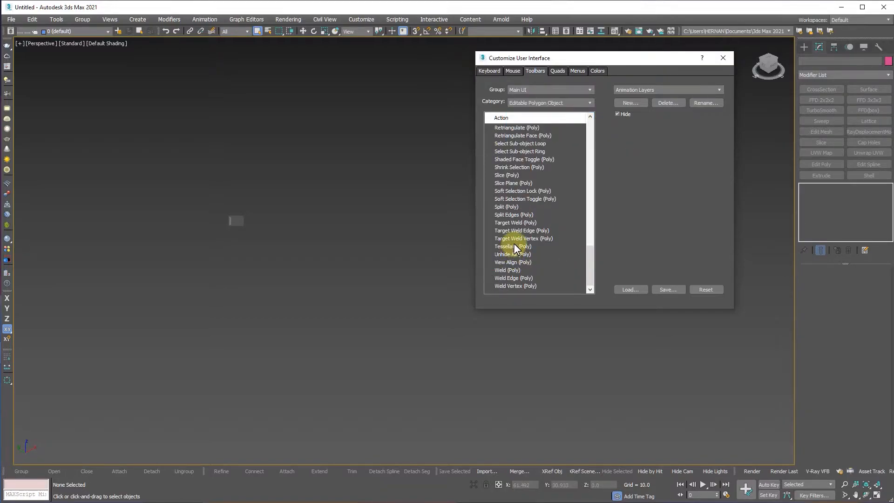
{"action": "left_click_drag", "start_coordinate": [509, 247], "coordinate": [238, 221]}
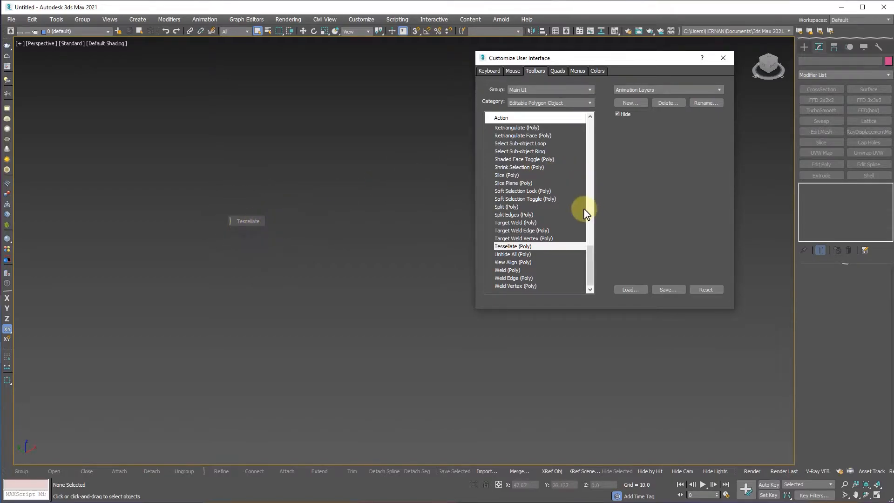
Add the Create V-Ray Plane and Create V-Ray Proxy commands from the VRay category to the custom toolbar.
{"action": "left_click_drag", "start_coordinate": [590, 259], "coordinate": [588, 132]}
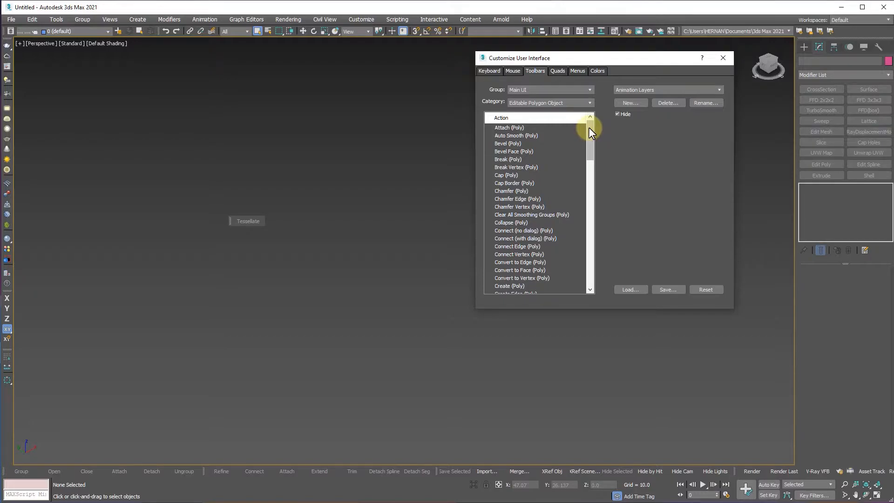
{"action": "left_click", "coordinate": [591, 103]}
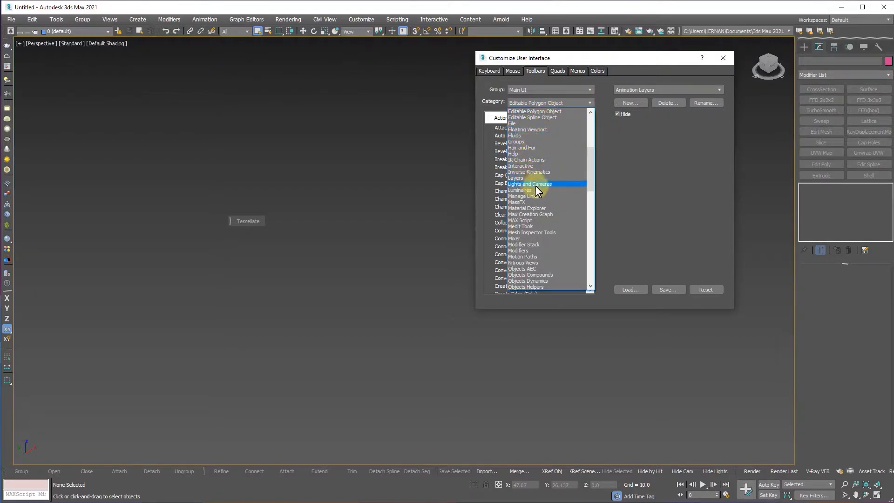
{"action": "left_click_drag", "start_coordinate": [592, 172], "coordinate": [590, 275]}
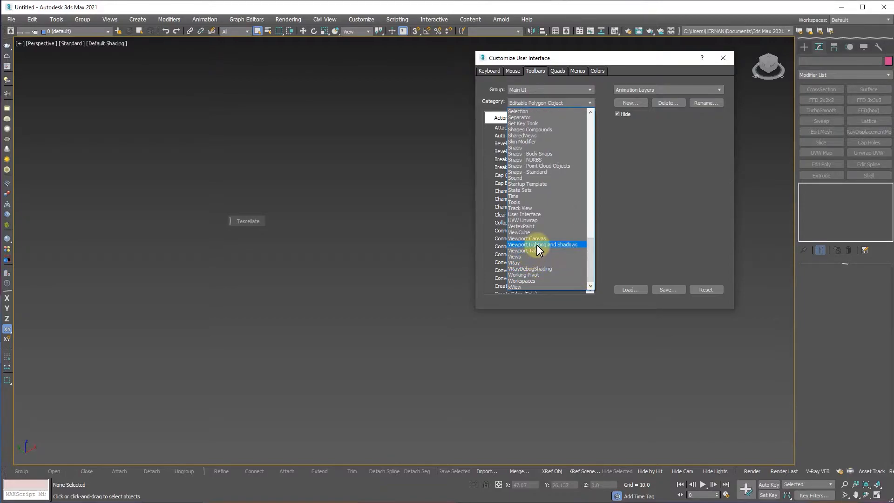
{"action": "left_click", "coordinate": [528, 268]}
{"action": "left_click", "coordinate": [575, 102]}
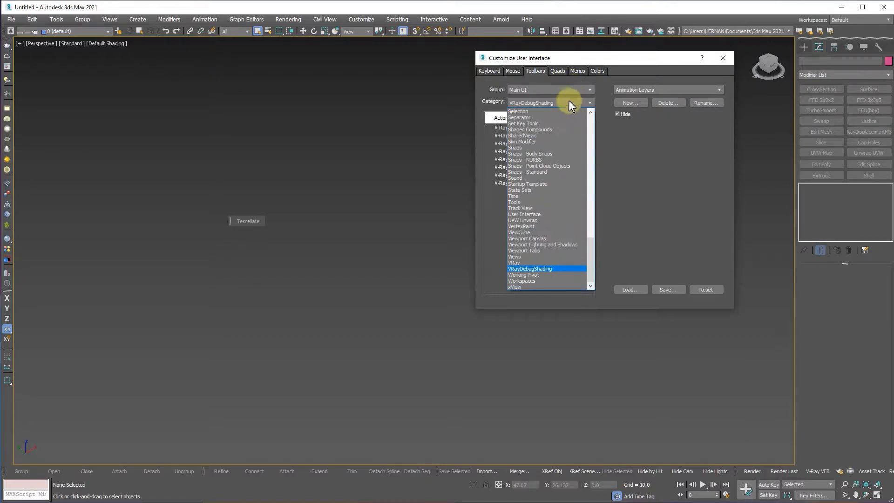
{"action": "left_click", "coordinate": [514, 254]}
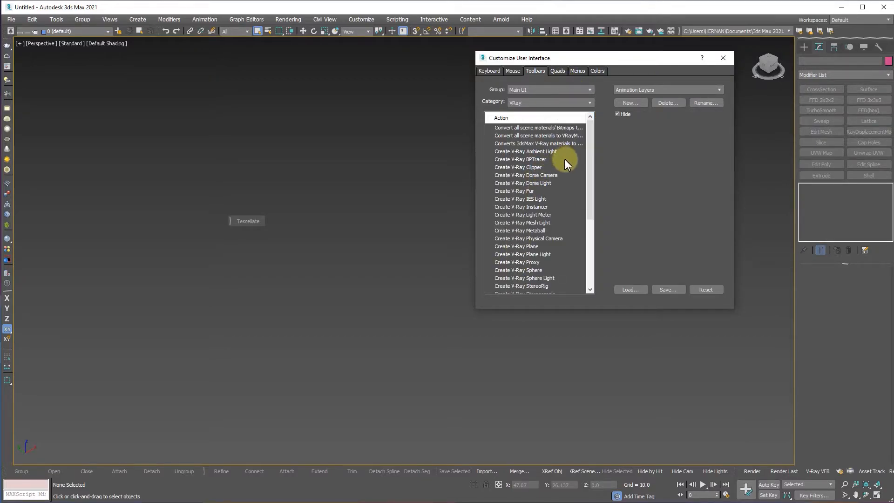
{"action": "mouse_move", "coordinate": [589, 146]}
{"action": "left_mouse_down"}
{"action": "mouse_move", "coordinate": [589, 192]}
{"action": "mouse_move", "coordinate": [592, 142]}
{"action": "left_mouse_up"}
{"action": "left_click_drag", "start_coordinate": [526, 247], "coordinate": [264, 222]}
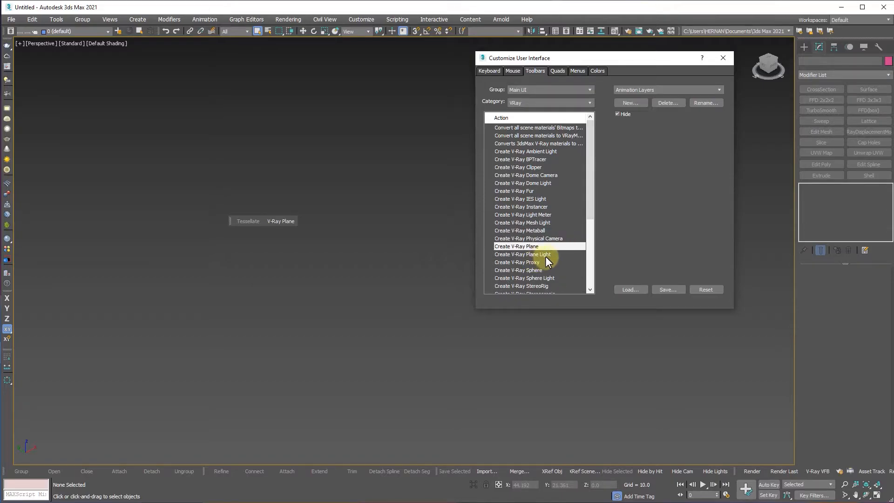
{"action": "left_click_drag", "start_coordinate": [535, 263], "coordinate": [297, 223]}
Add the Array command from the Edit category to the end of the custom toolbar.
{"action": "left_click_drag", "start_coordinate": [588, 213], "coordinate": [587, 111]}
{"action": "left_click", "coordinate": [590, 102]}
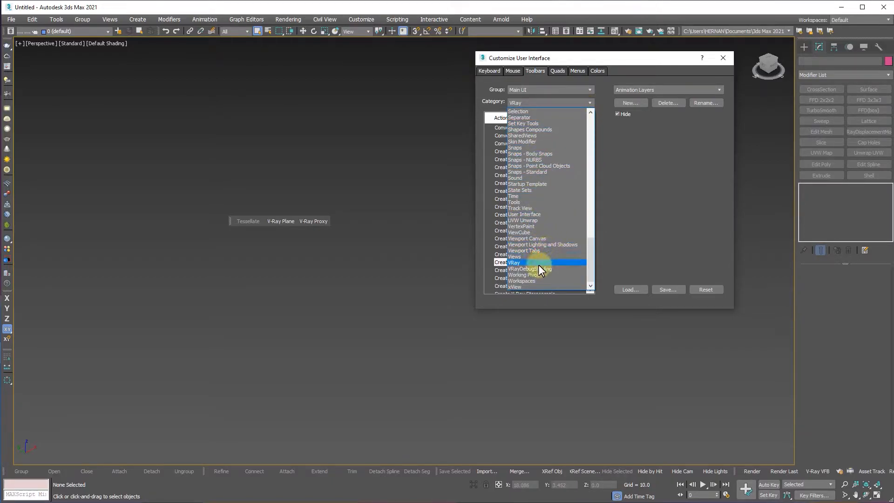
{"action": "left_click_drag", "start_coordinate": [591, 256], "coordinate": [596, 127]}
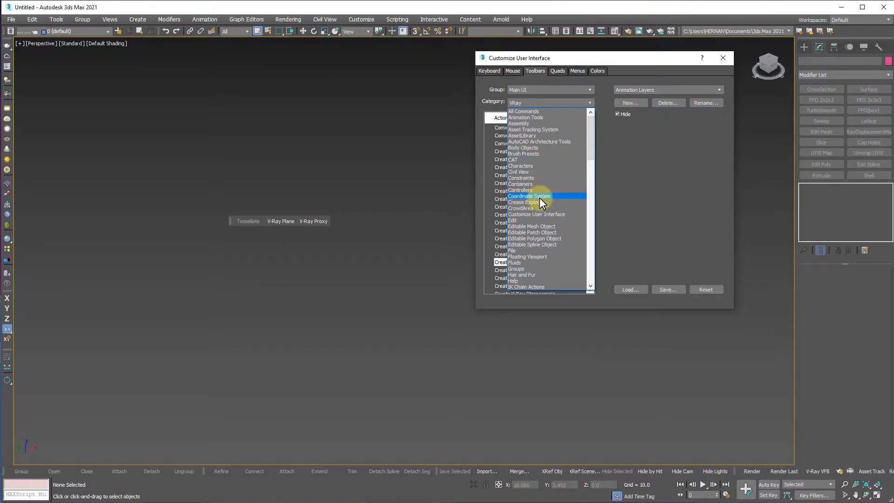
{"action": "left_click", "coordinate": [527, 221]}
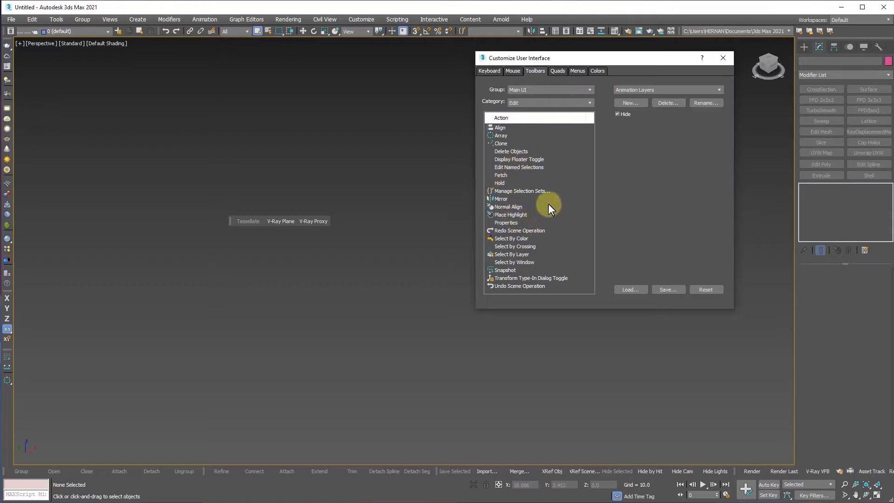
{"action": "left_click", "coordinate": [502, 135]}
{"action": "left_click_drag", "start_coordinate": [505, 134], "coordinate": [329, 220]}
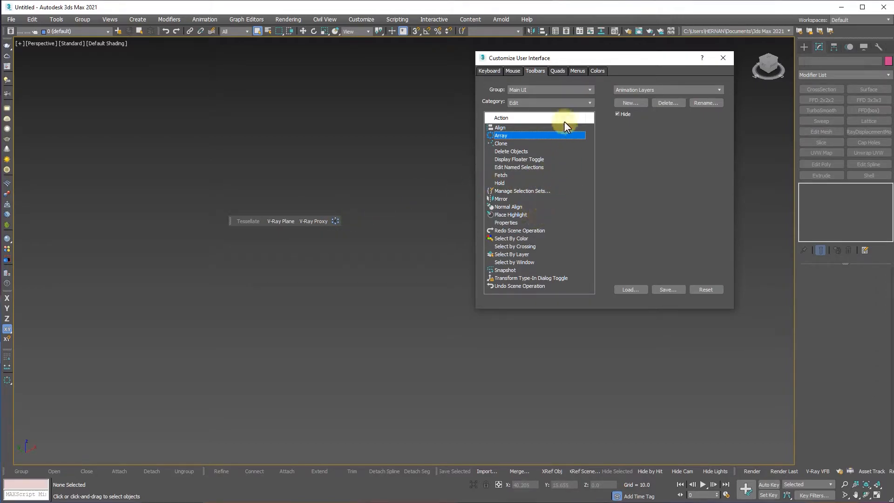
Add the Chamfer Edge (Poly) command from the All Commands category to the end of the custom toolbar.
{"action": "left_click", "coordinate": [589, 102]}
{"action": "left_click_drag", "start_coordinate": [591, 158], "coordinate": [588, 120]}
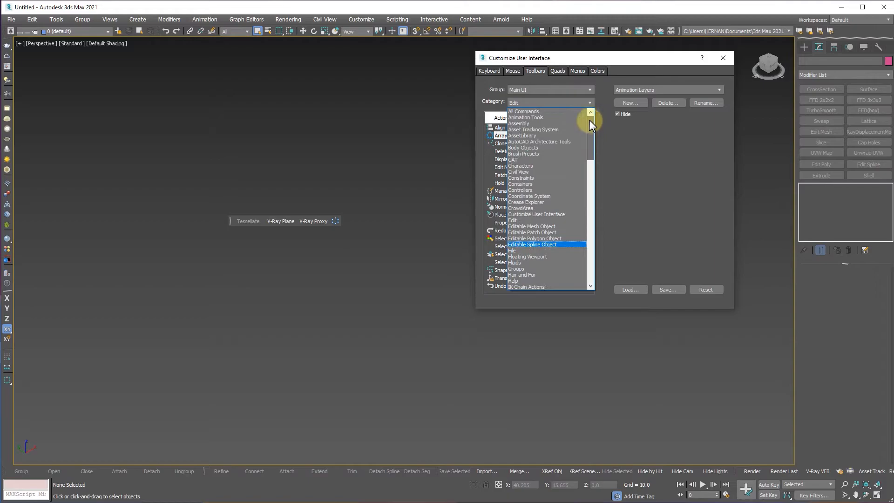
{"action": "left_click", "coordinate": [535, 111]}
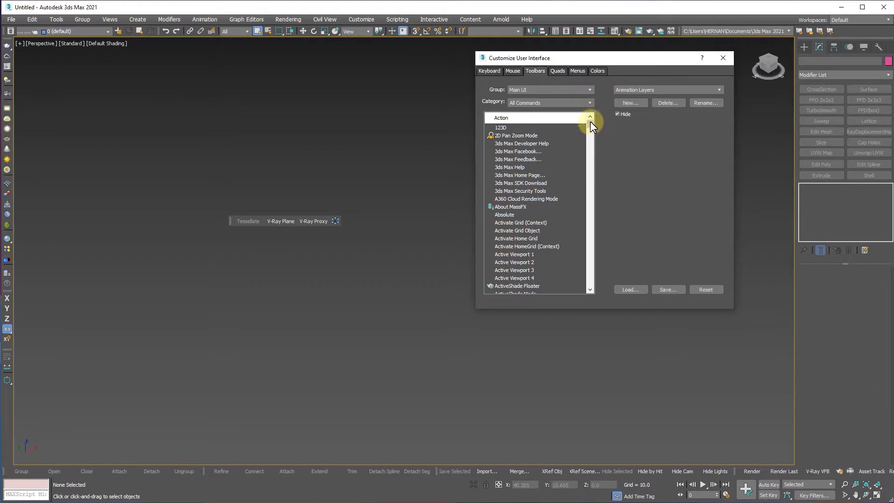
{"action": "left_click_drag", "start_coordinate": [591, 121], "coordinate": [589, 136]}
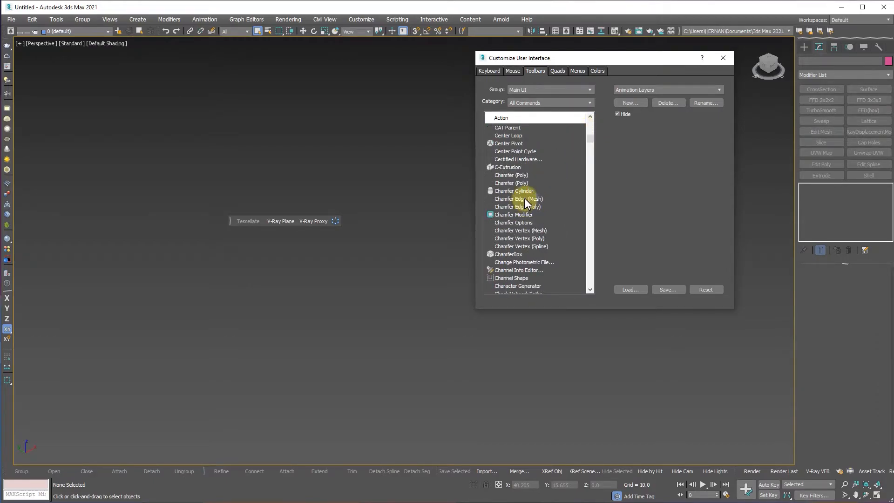
{"action": "left_click_drag", "start_coordinate": [524, 207], "coordinate": [340, 225]}
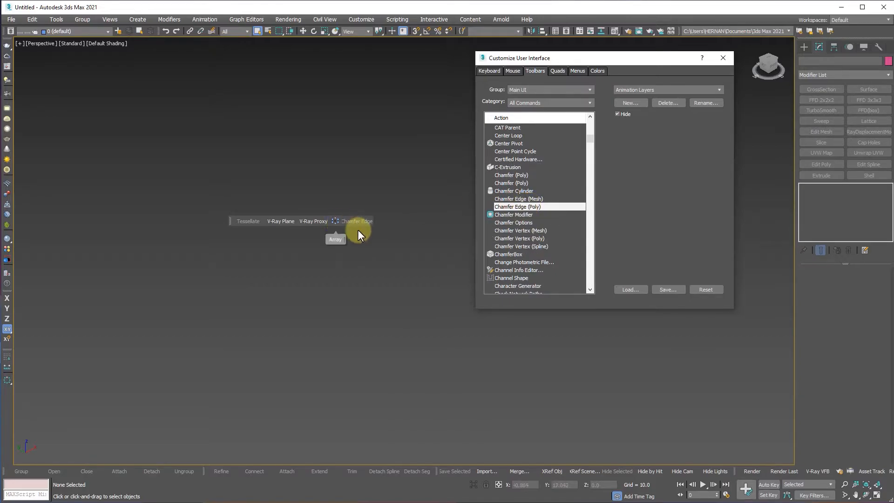
Shorten the text label of the toolbar's Chamfer Edge button to "Chamf Edge".
{"action": "left_click", "coordinate": [360, 222]}
{"action": "left_click", "coordinate": [359, 223]}
{"action": "right_click", "coordinate": [357, 219]}
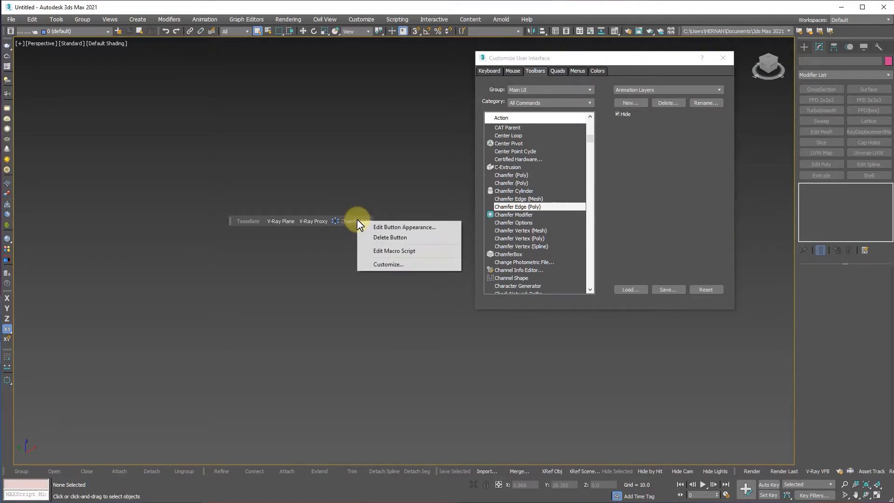
{"action": "left_click", "coordinate": [383, 229]}
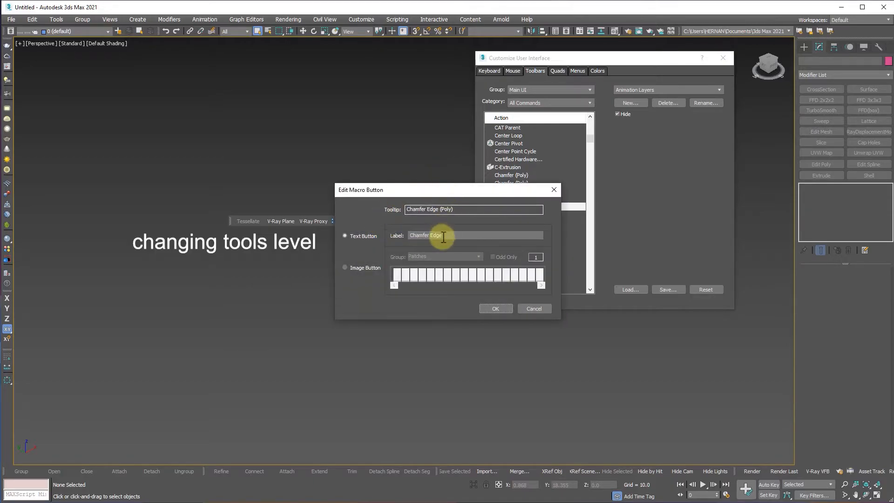
{"action": "left_click", "coordinate": [447, 237]}
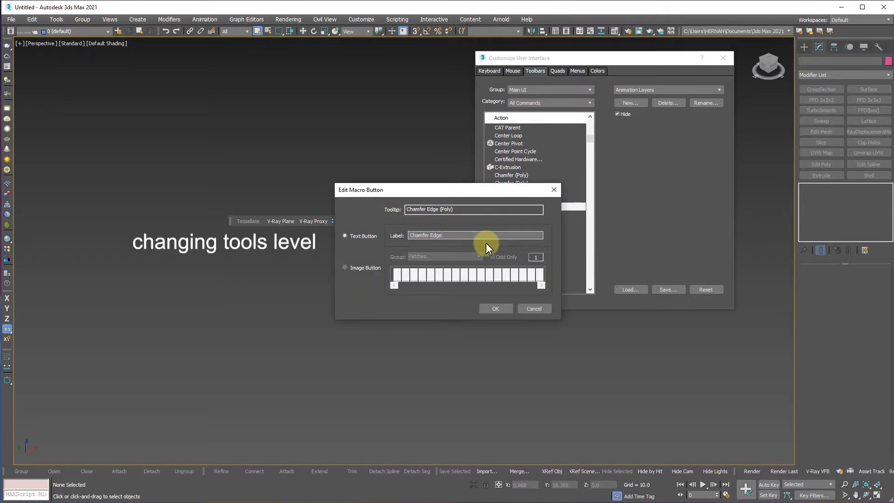
{"action": "left_click", "coordinate": [414, 236]}
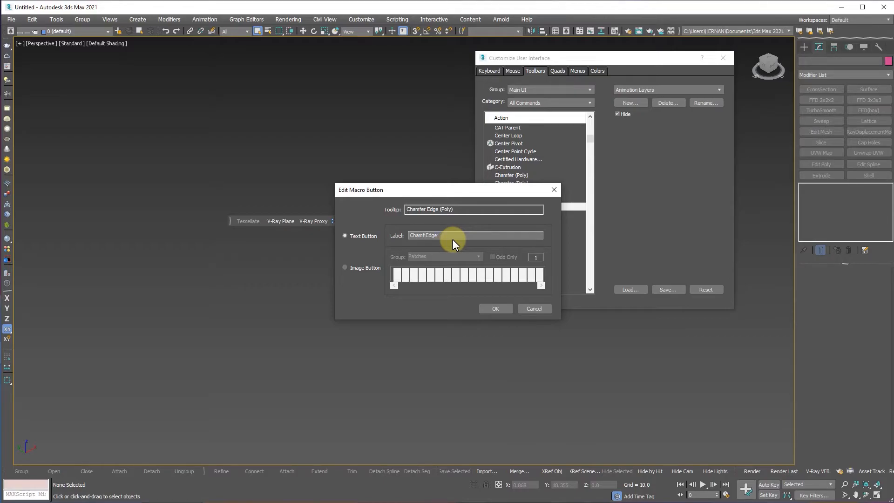
{"action": "left_click", "coordinate": [496, 308]}
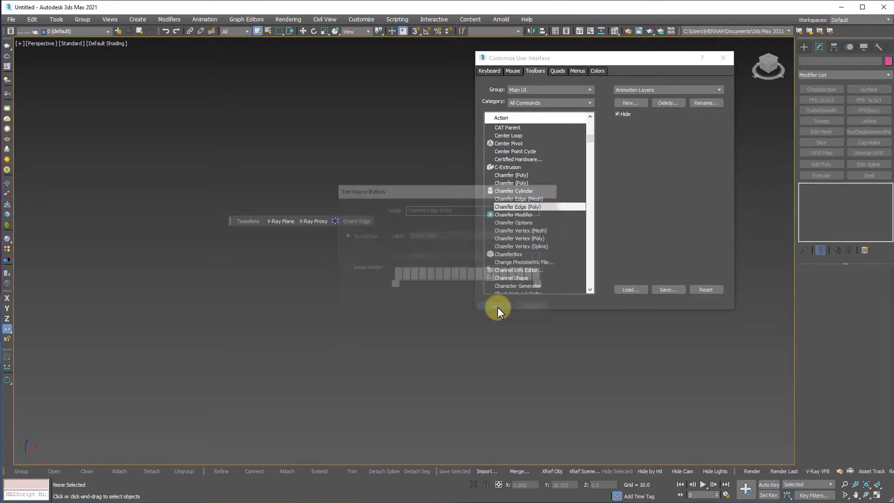
{"action": "left_click", "coordinate": [362, 224]}
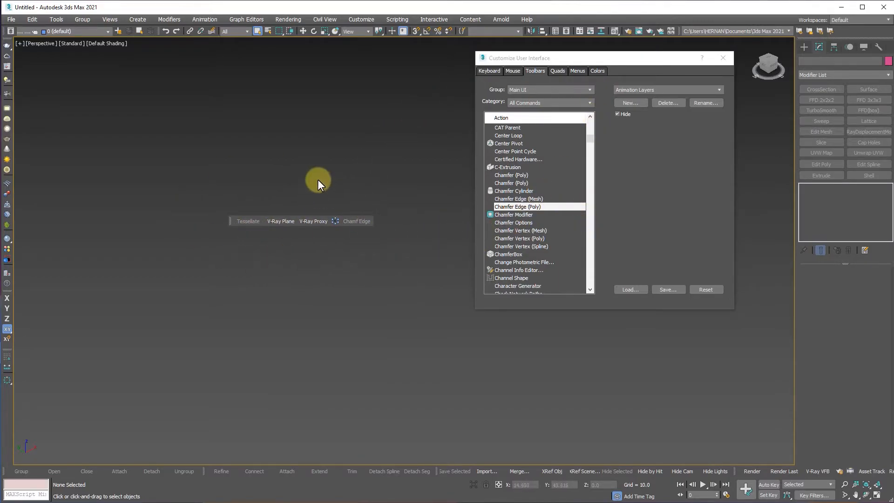
Save the customized interface as a UI file named Workspace1__usersave__ in the UI folder.
{"action": "left_click", "coordinate": [666, 289]}
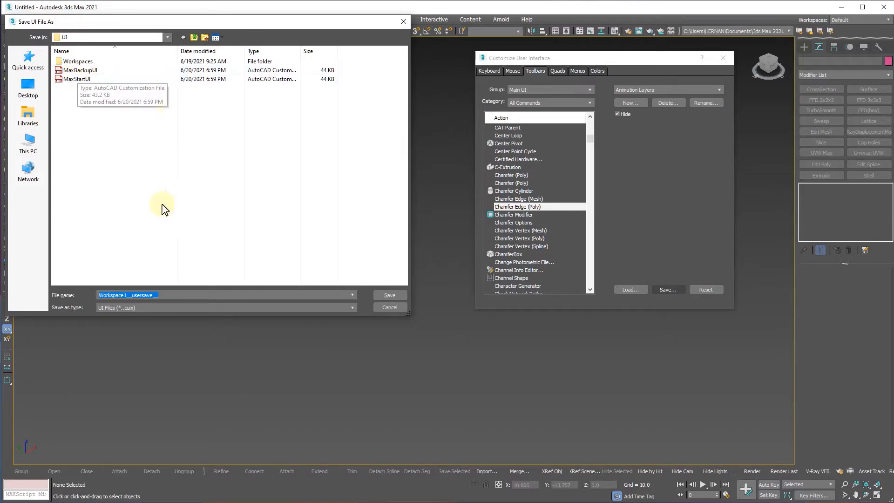
{"action": "left_click", "coordinate": [153, 298]}
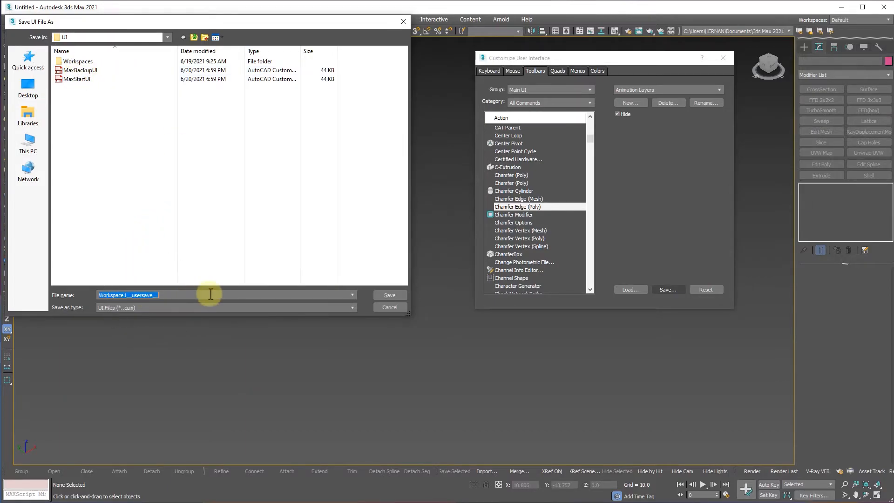
{"action": "left_click", "coordinate": [178, 295]}
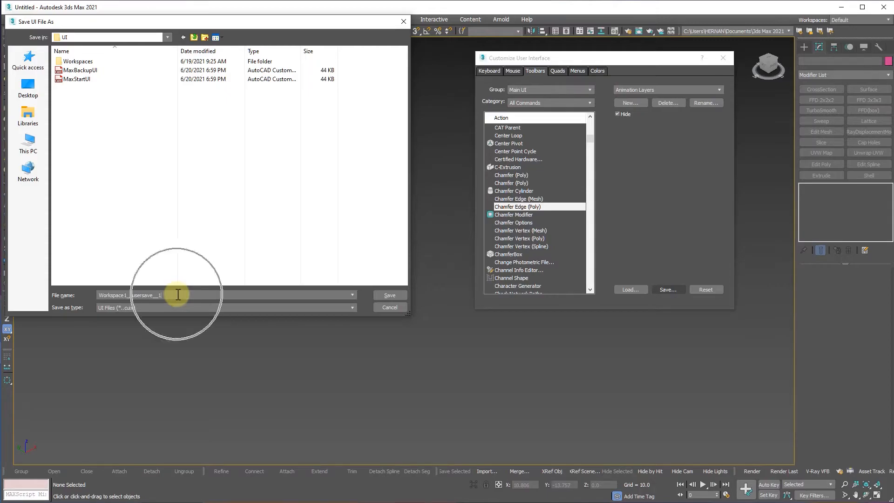
{"action": "left_click", "coordinate": [390, 293]}
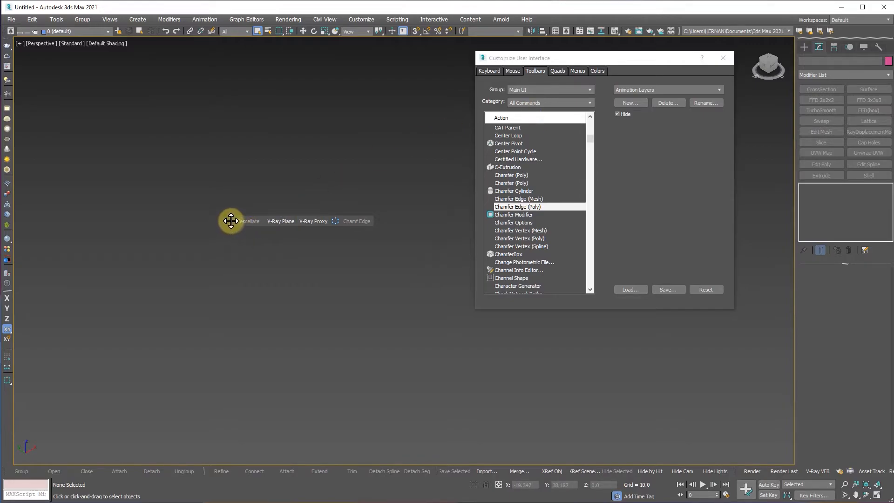
Dock the custom toolbar vertically between the V-Ray toolbar and the viewport, and close the user interface customization dialog.
{"action": "left_click_drag", "start_coordinate": [229, 221], "coordinate": [15, 49]}
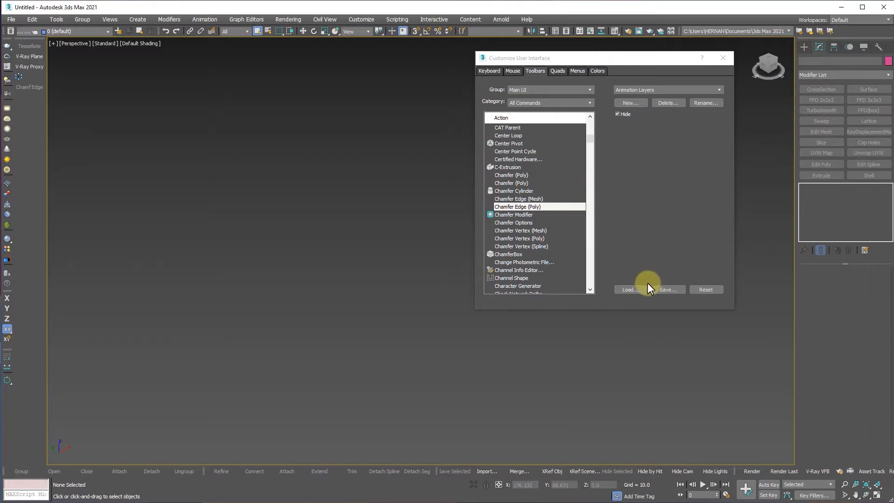
{"action": "left_click", "coordinate": [721, 59]}
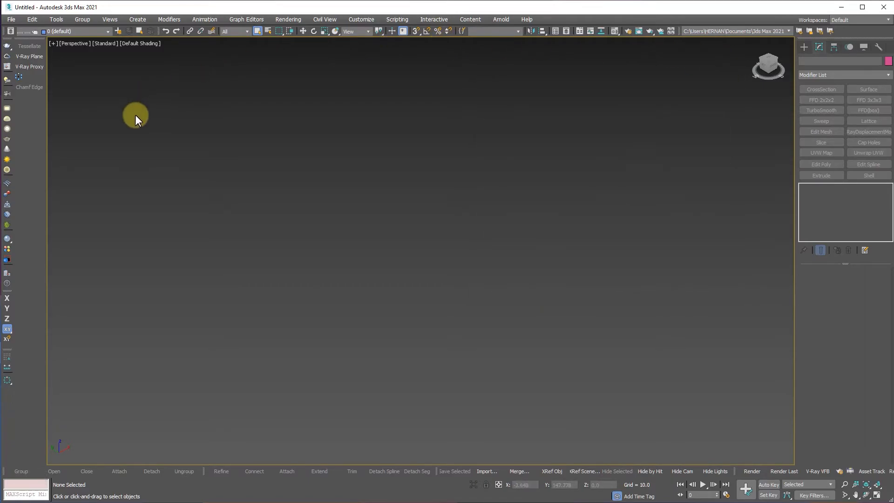
{"action": "mouse_move", "coordinate": [33, 43]}
{"action": "left_mouse_down"}
{"action": "mouse_move", "coordinate": [127, 102]}
{"action": "mouse_move", "coordinate": [20, 48]}
{"action": "left_mouse_up"}
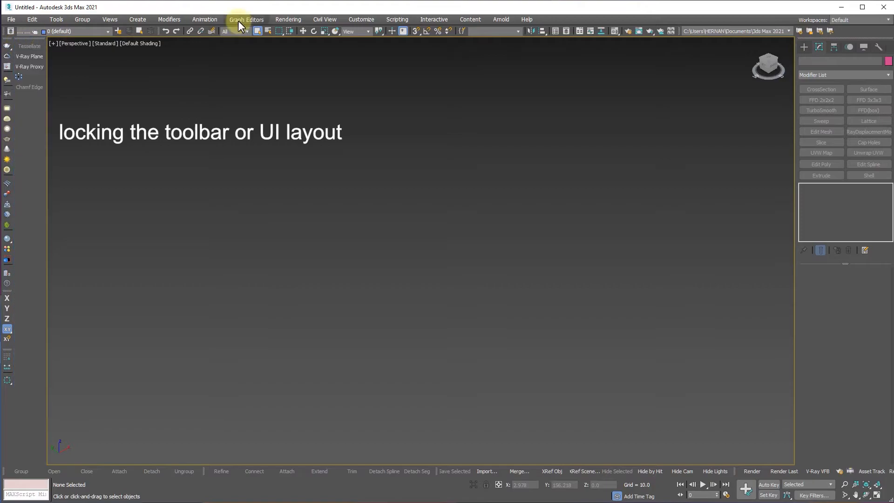
Lock the UI layout so that the docked toolbars cannot be moved.
{"action": "right_click", "coordinate": [33, 116]}
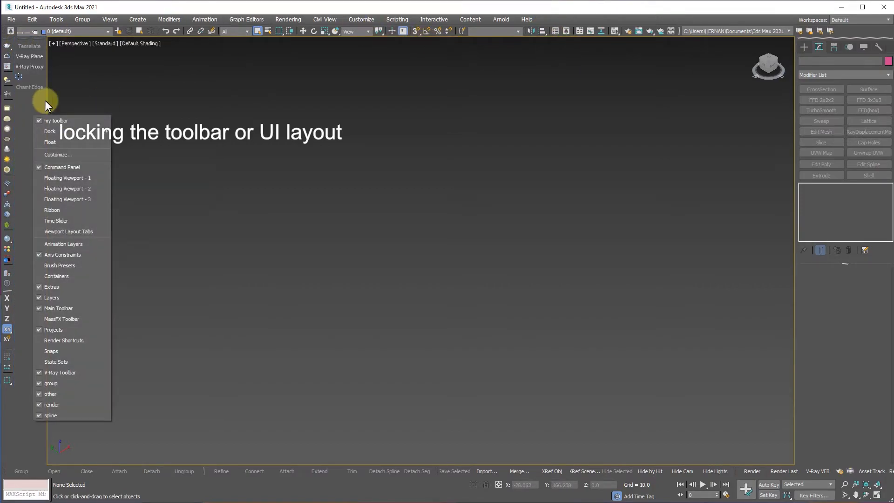
{"action": "left_click", "coordinate": [312, 99]}
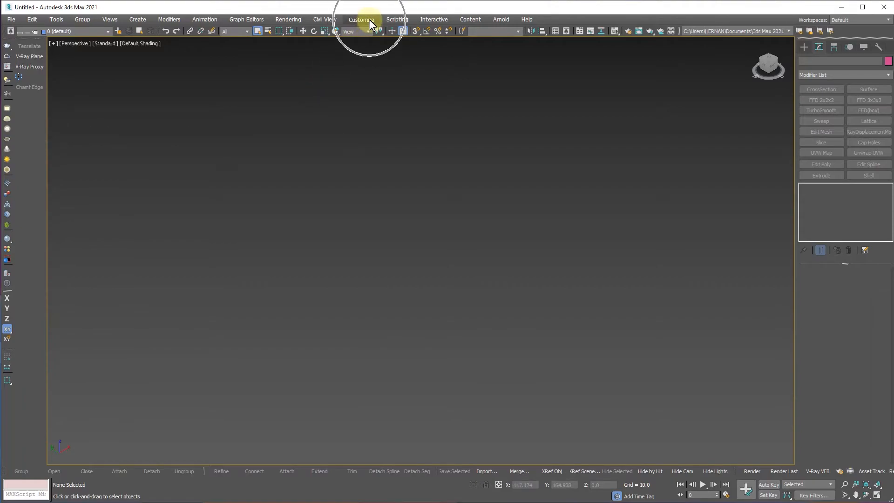
{"action": "left_click", "coordinate": [369, 20]}
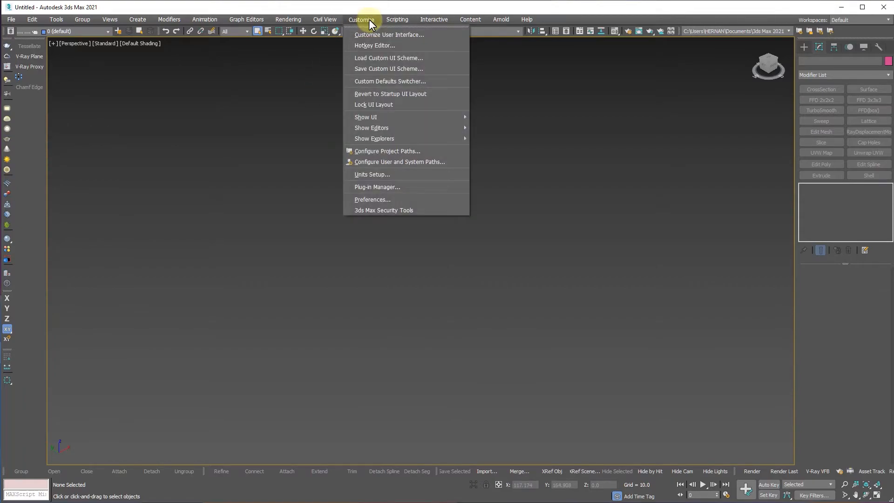
{"action": "left_click", "coordinate": [373, 104]}
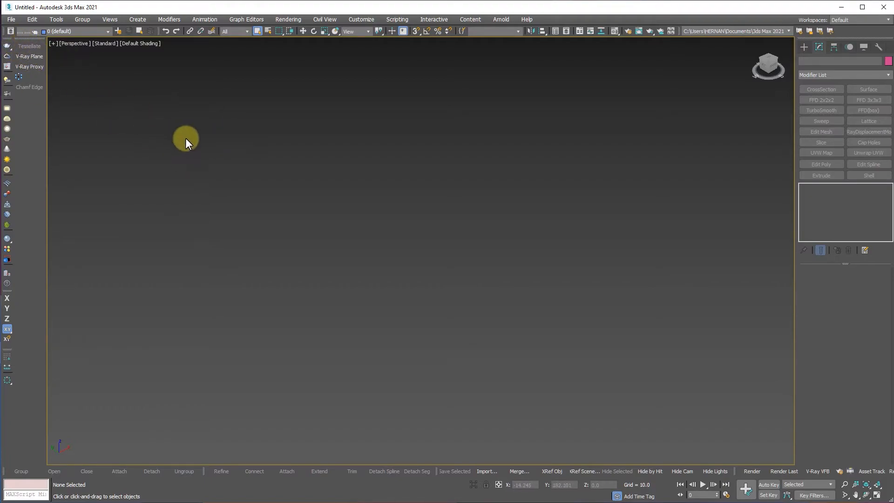
Unlock the UI layout and redock the custom toolbar beside the V-Ray toolbar.
{"action": "left_click", "coordinate": [359, 19]}
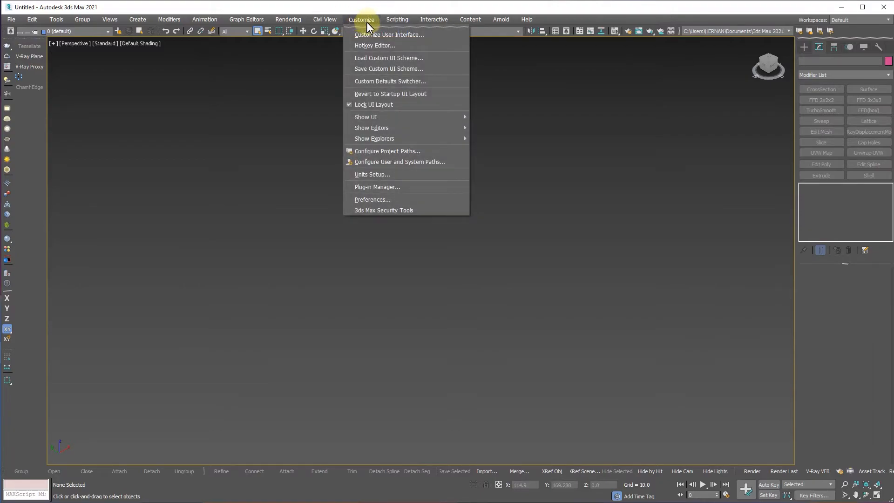
{"action": "left_click", "coordinate": [360, 105]}
{"action": "mouse_move", "coordinate": [28, 37]}
{"action": "left_mouse_down"}
{"action": "mouse_move", "coordinate": [120, 112]}
{"action": "mouse_move", "coordinate": [17, 46]}
{"action": "left_mouse_up"}
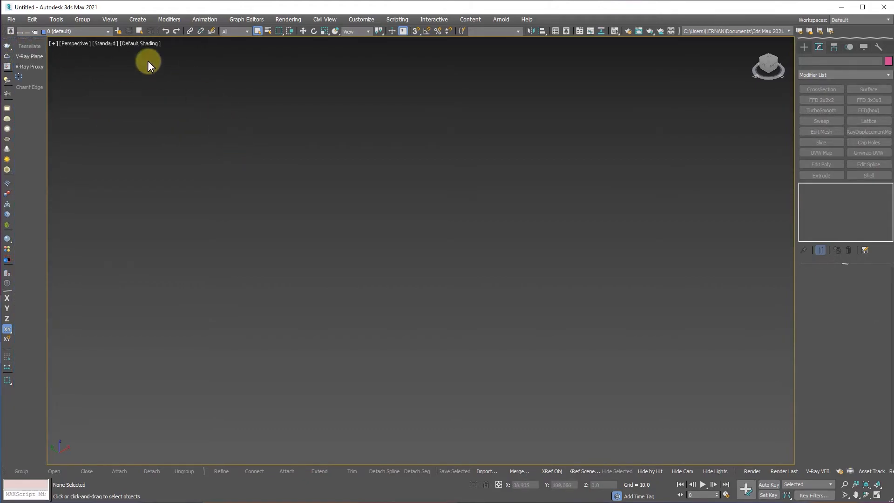
Start configuring the modifier sets and reduce the total number of modifier buttons to 4.
{"action": "left_click", "coordinate": [841, 132]}
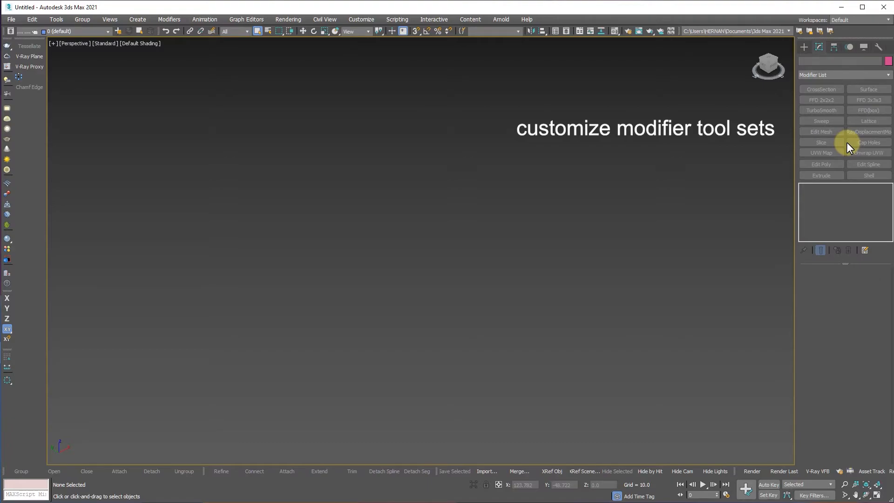
{"action": "left_click", "coordinate": [866, 251]}
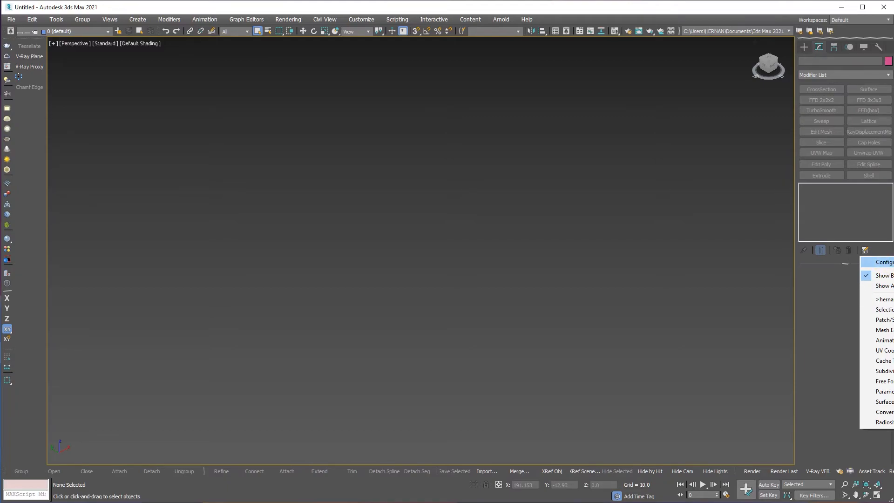
{"action": "left_click", "coordinate": [884, 262]}
{"action": "left_click_drag", "start_coordinate": [454, 158], "coordinate": [463, 102]}
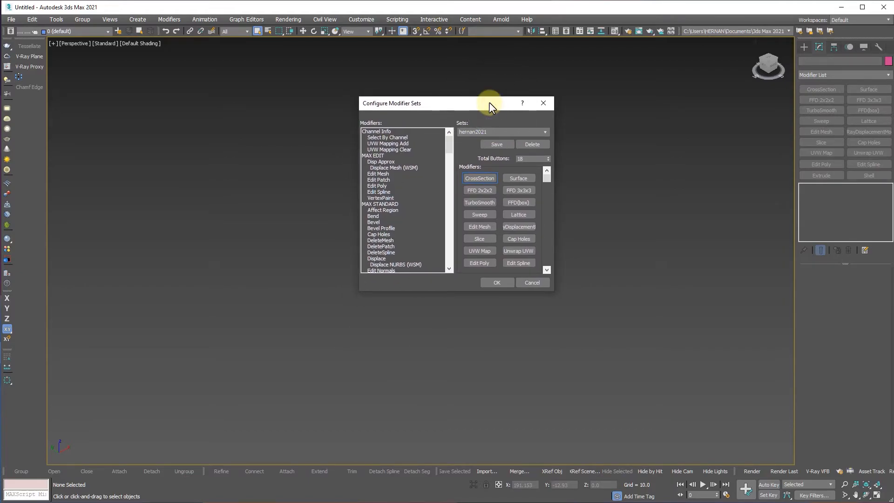
{"action": "left_click", "coordinate": [549, 160]}
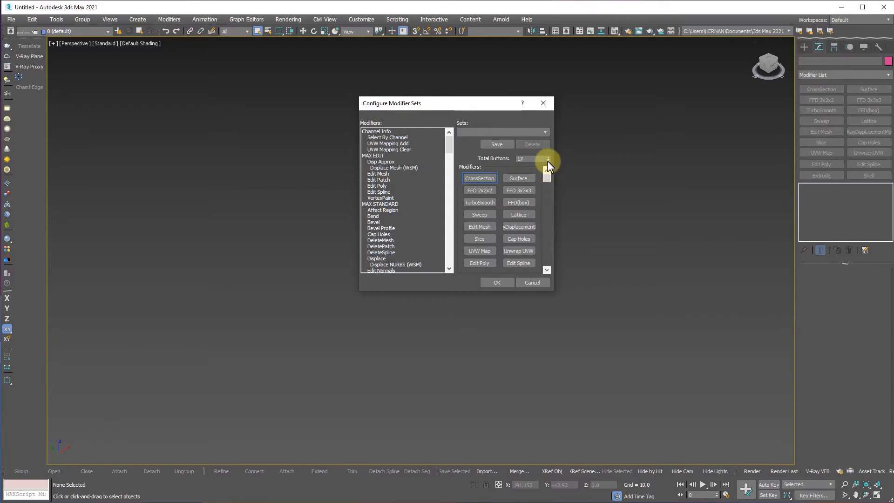
{"action": "left_click", "coordinate": [549, 161]}
{"action": "left_click", "coordinate": [548, 160]}
{"action": "left_click", "coordinate": [548, 161]}
{"action": "left_click", "coordinate": [549, 161]}
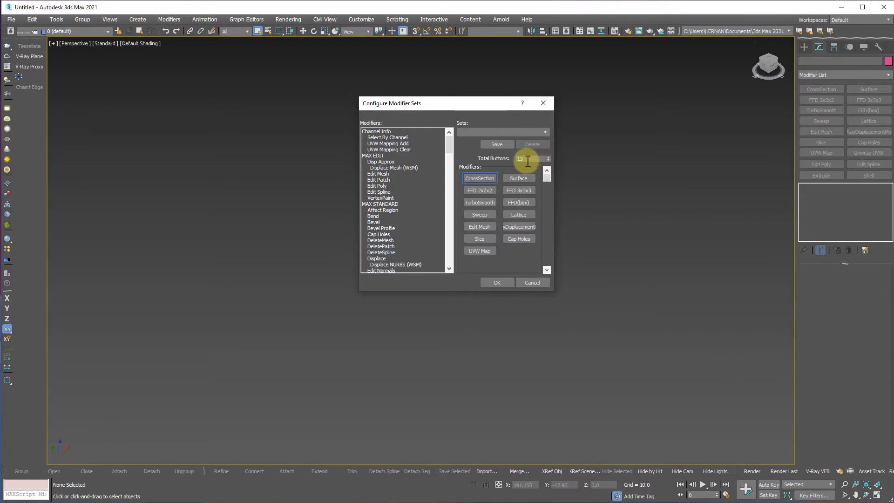
{"action": "left_click", "coordinate": [548, 161]}
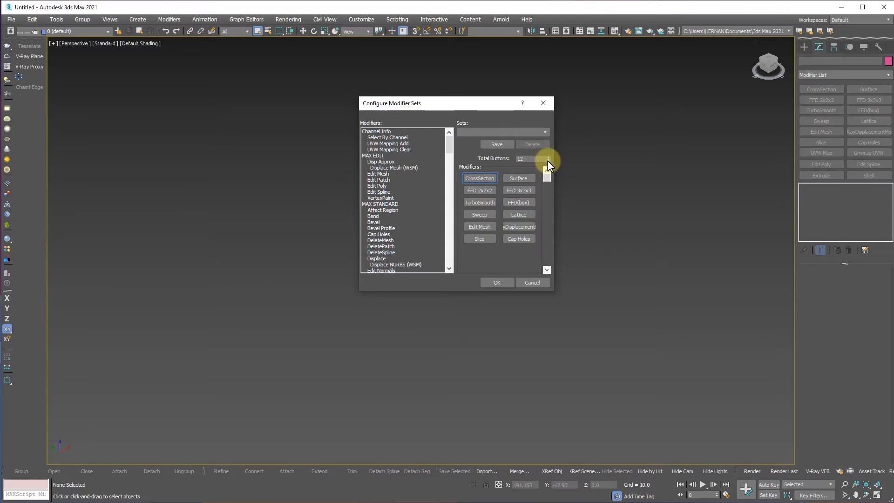
{"action": "left_click", "coordinate": [548, 160]}
{"action": "left_click", "coordinate": [548, 160]}
{"action": "left_click", "coordinate": [549, 160]}
{"action": "left_click", "coordinate": [548, 161]}
{"action": "left_click", "coordinate": [549, 160]}
{"action": "left_click", "coordinate": [548, 160]}
{"action": "left_click", "coordinate": [548, 160]}
{"action": "left_click", "coordinate": [548, 160]}
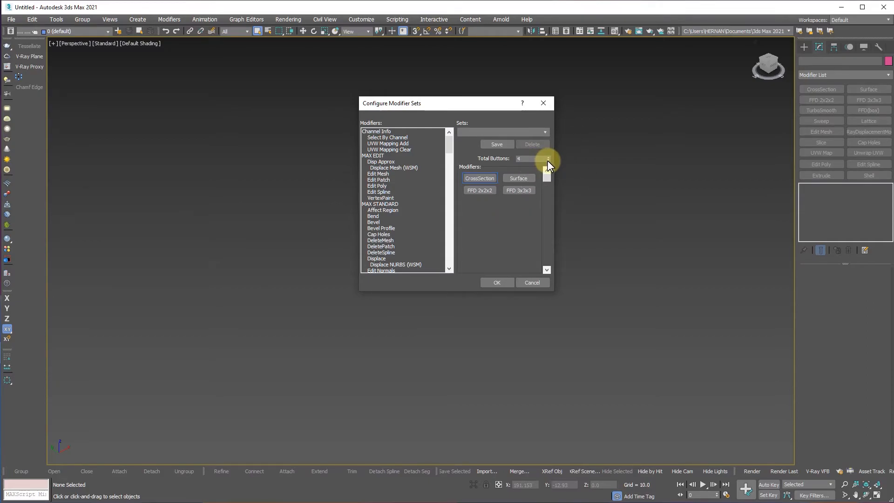
Assign the Face Extrude, Bevel, Extrude and Bend modifiers to the set's four buttons.
{"action": "left_click", "coordinate": [471, 133]}
{"action": "left_click_drag", "start_coordinate": [449, 141], "coordinate": [449, 149]}
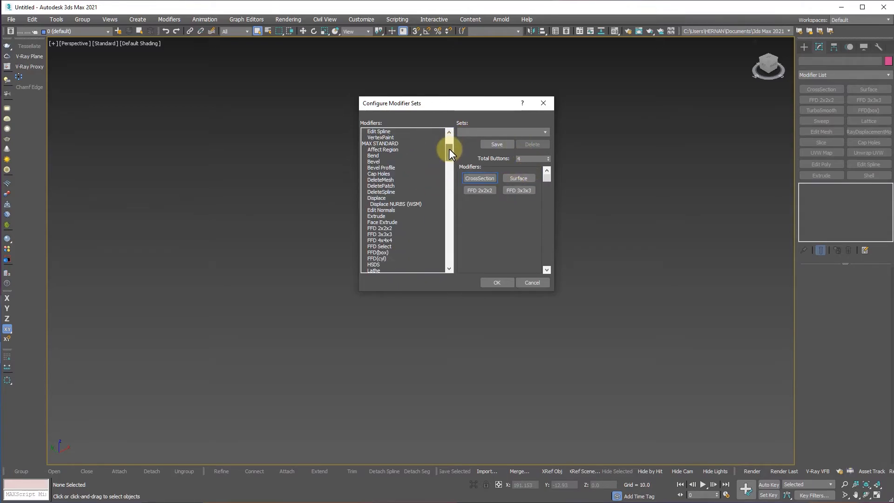
{"action": "left_click", "coordinate": [387, 216]}
{"action": "left_click_drag", "start_coordinate": [373, 217], "coordinate": [480, 190]}
{"action": "left_click_drag", "start_coordinate": [383, 223], "coordinate": [478, 179]}
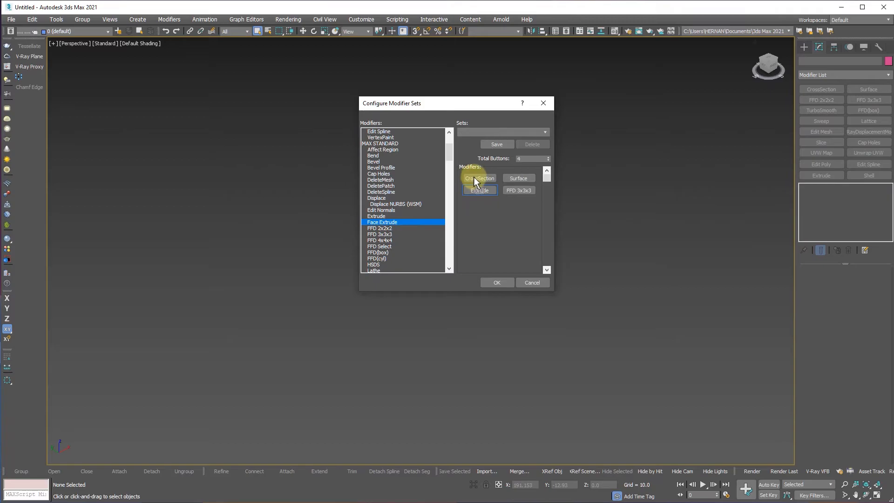
{"action": "left_click_drag", "start_coordinate": [375, 162], "coordinate": [515, 178]}
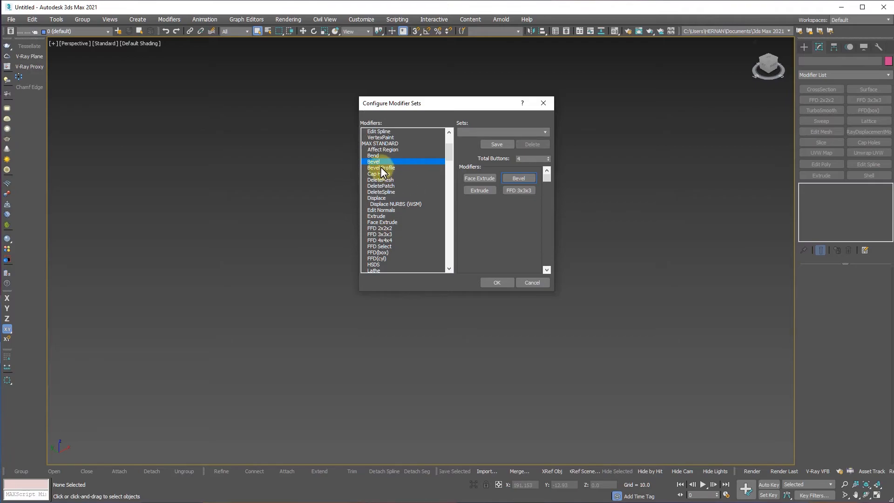
{"action": "left_click_drag", "start_coordinate": [378, 155], "coordinate": [519, 188]}
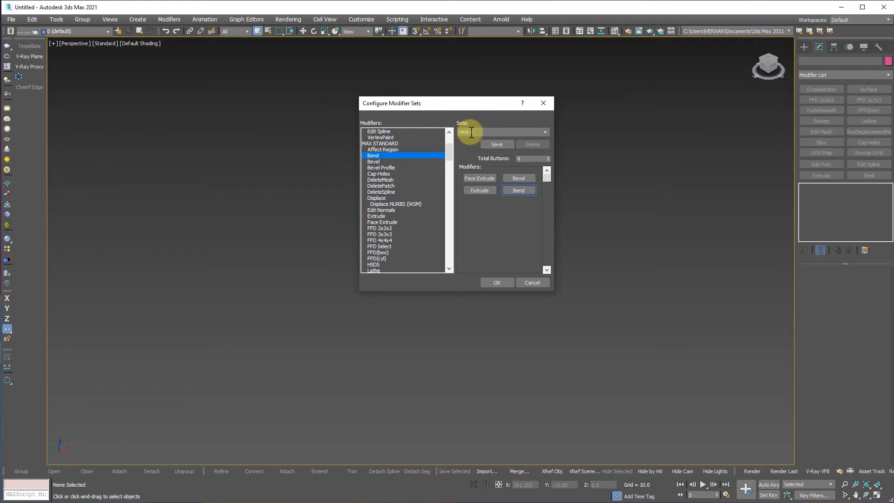
Save the four-button modifier set under the name "new set" and apply it to the Modify panel.
{"action": "left_click", "coordinate": [497, 144]}
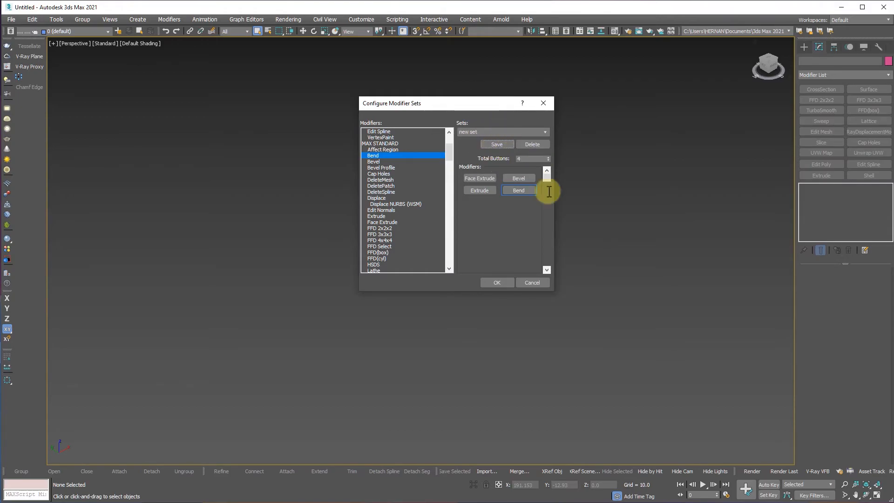
{"action": "left_click", "coordinate": [497, 282]}
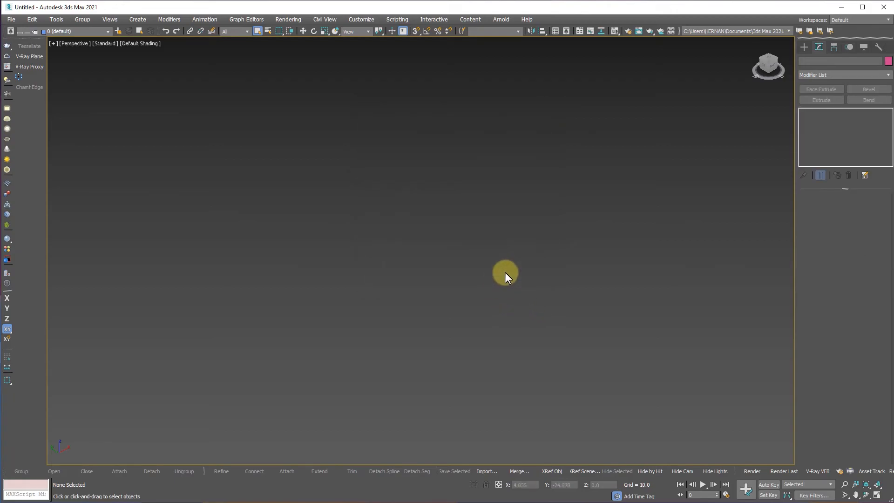
{"action": "left_click", "coordinate": [854, 97]}
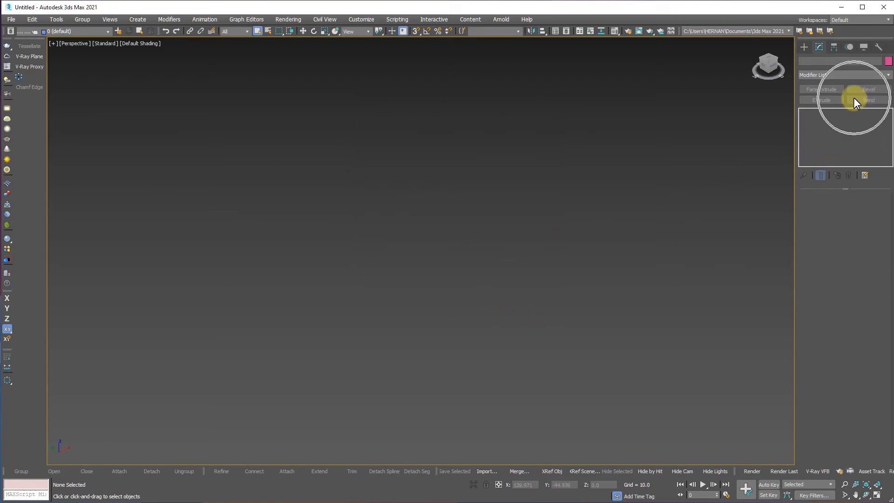
Switch the displayed modifier buttons to the saved 18-button custom set and back to "new set".
{"action": "left_click", "coordinate": [866, 176]}
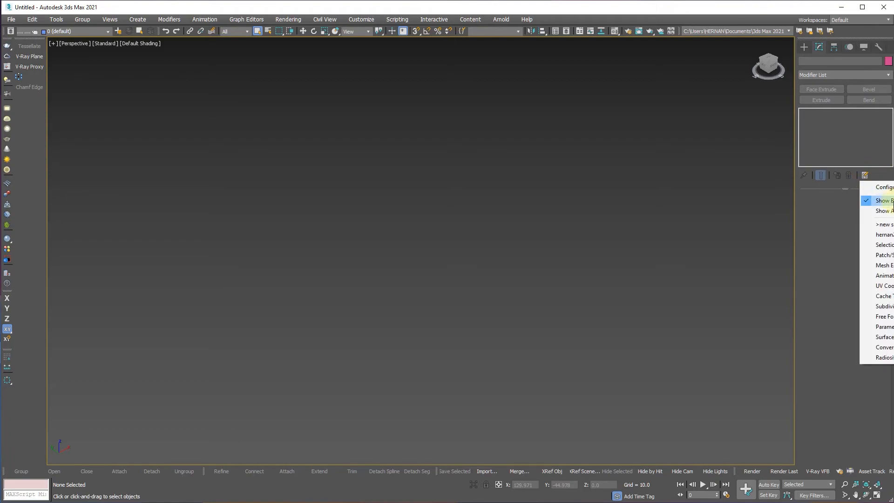
{"action": "left_click", "coordinate": [893, 235]}
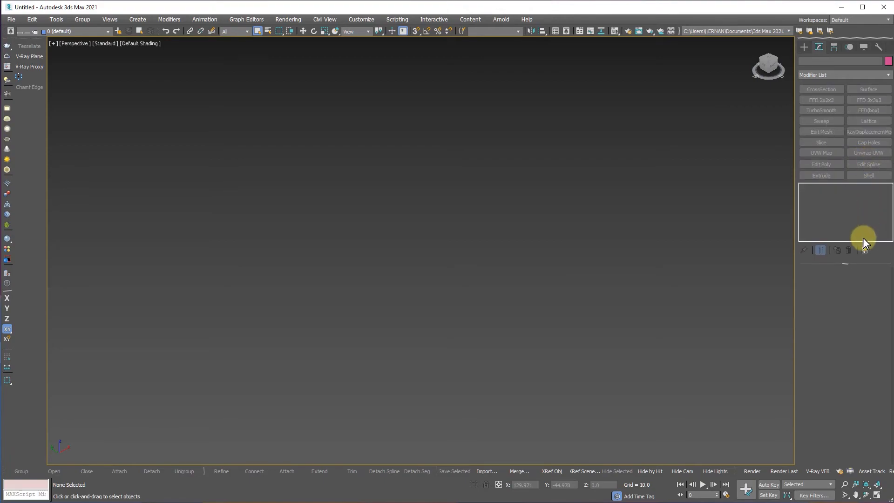
{"action": "left_click", "coordinate": [866, 250]}
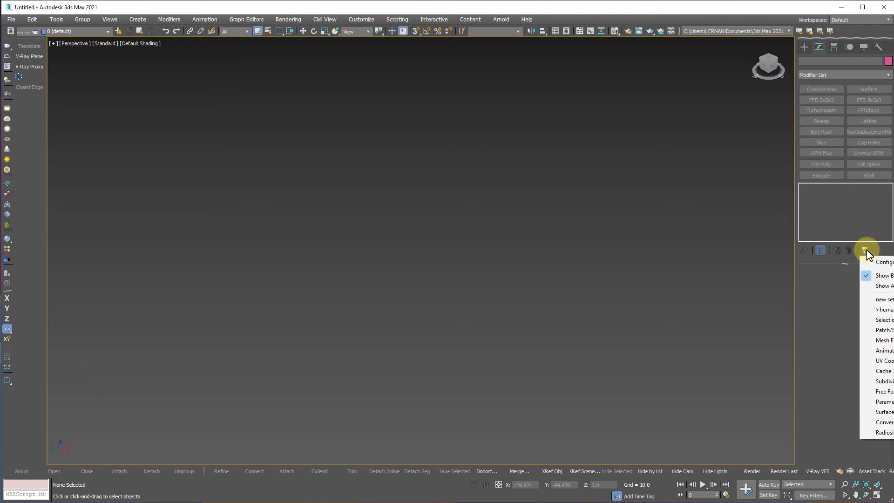
{"action": "left_click", "coordinate": [888, 300]}
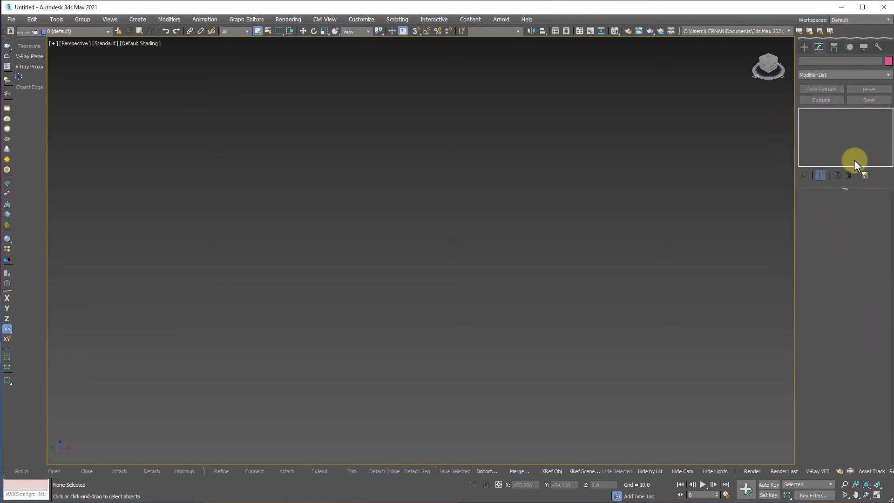
Display the UV Coordinates modifier set, and return to the saved 18-button custom set.
{"action": "left_click", "coordinate": [865, 175]}
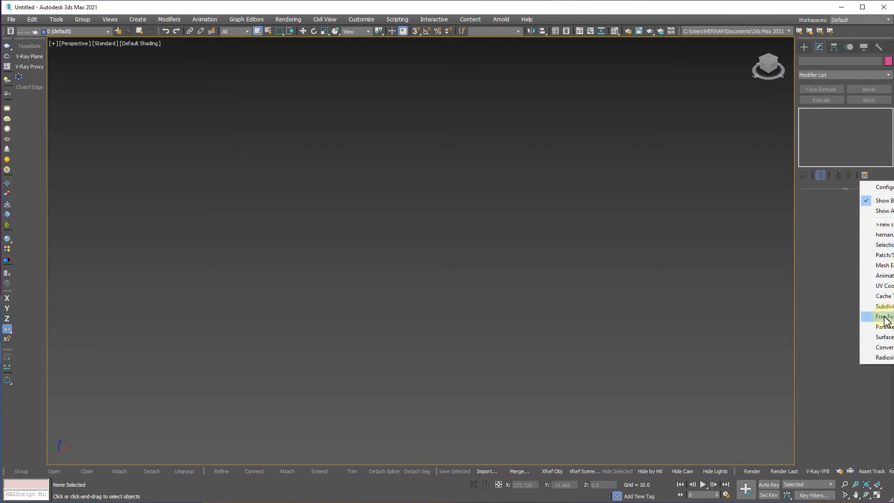
{"action": "left_click", "coordinate": [888, 286]}
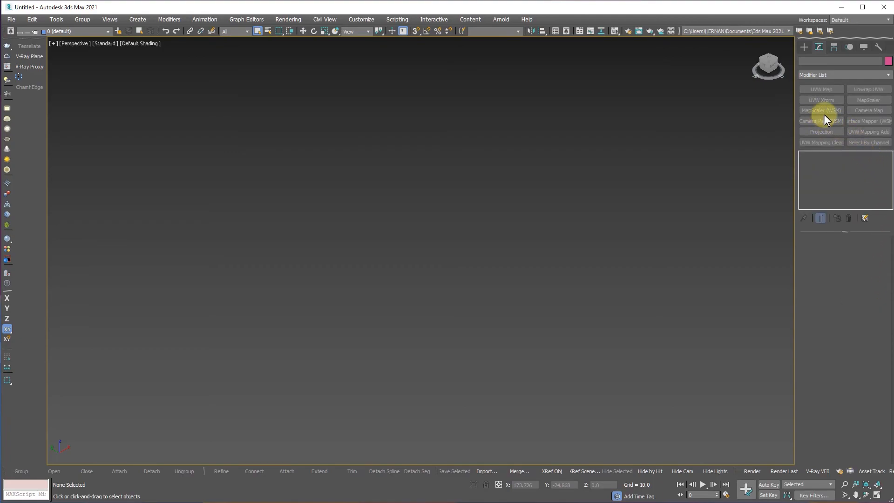
{"action": "left_click", "coordinate": [865, 218]}
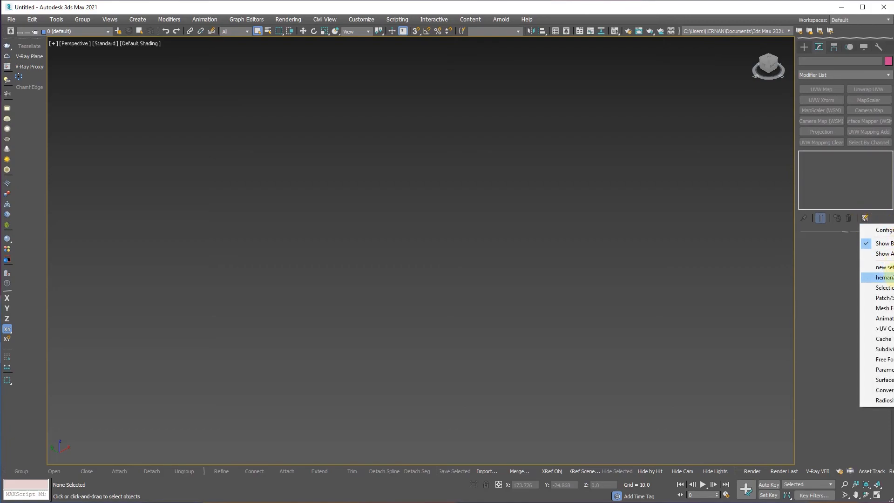
{"action": "left_click", "coordinate": [888, 268]}
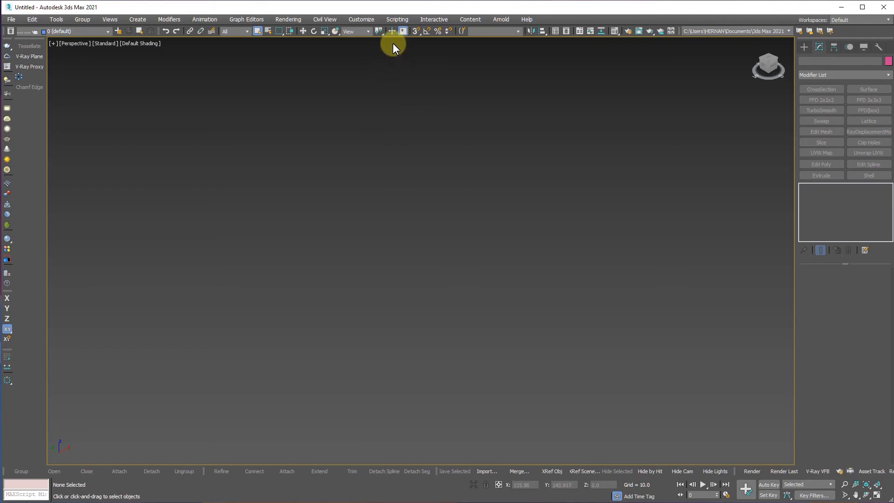
Start saving a custom UI scheme and check the recent and available save locations, keeping the usersave folder as the destination.
{"action": "left_click", "coordinate": [357, 21]}
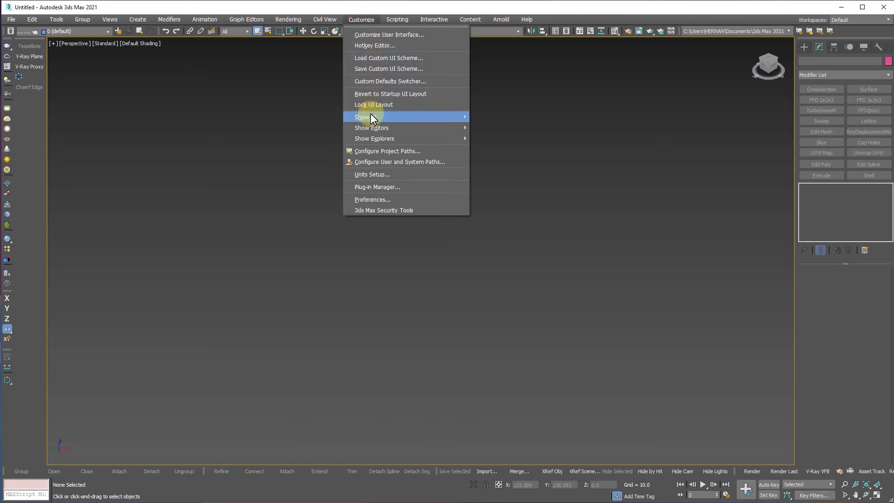
{"action": "left_click", "coordinate": [385, 70]}
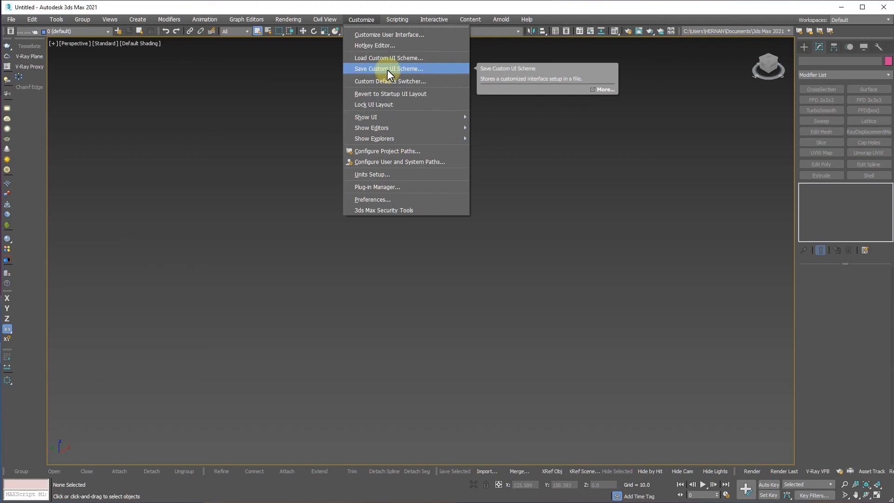
{"action": "left_click", "coordinate": [387, 69]}
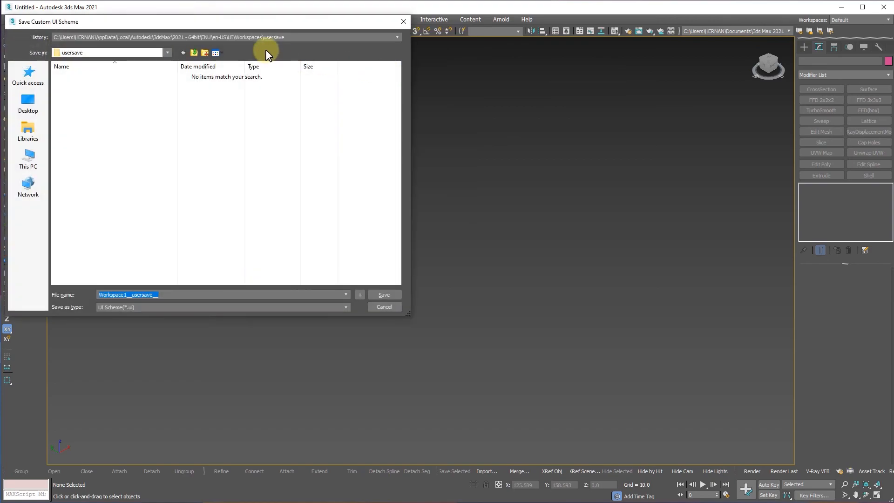
{"action": "left_click_drag", "start_coordinate": [250, 23], "coordinate": [388, 75]}
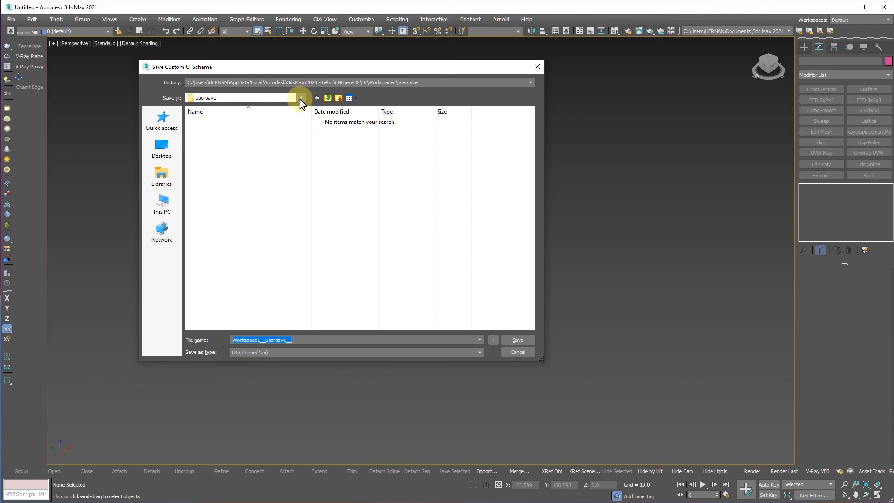
{"action": "left_click", "coordinate": [425, 83]}
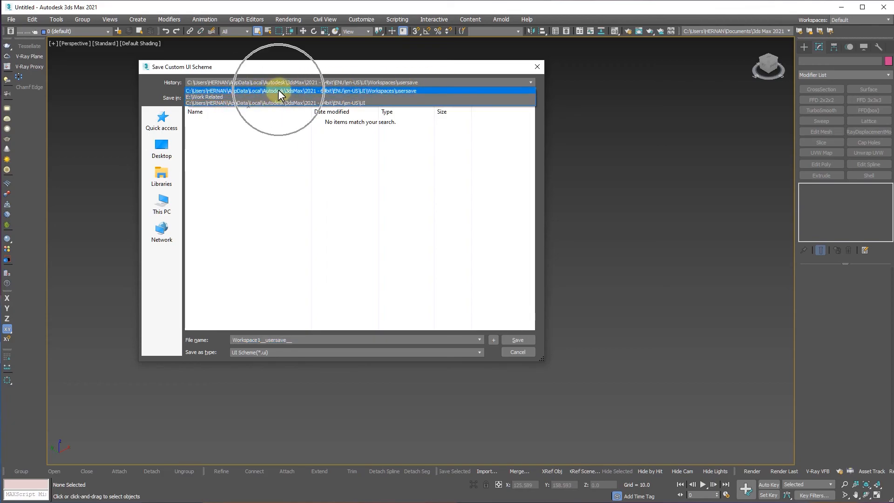
{"action": "left_click", "coordinate": [266, 105]}
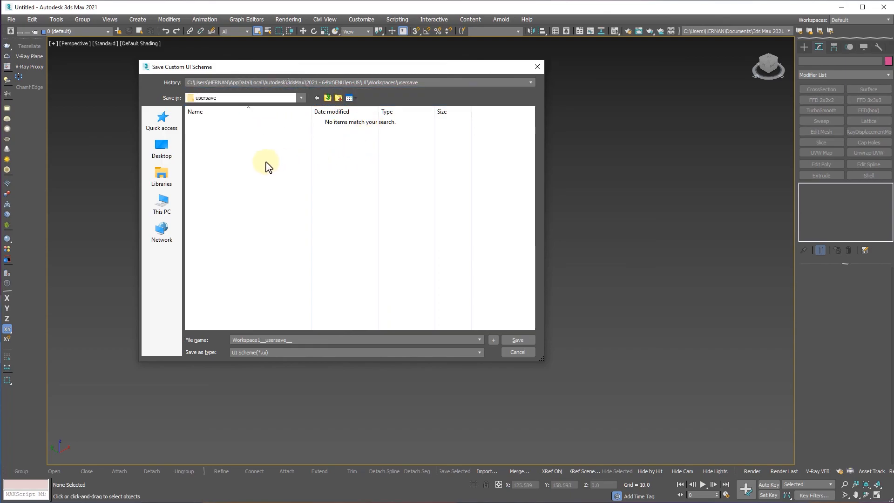
{"action": "left_click", "coordinate": [296, 98]}
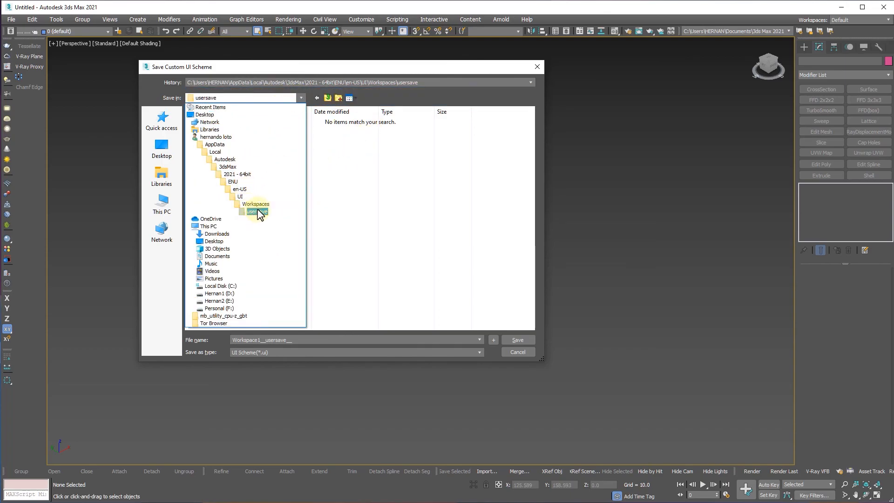
{"action": "left_click", "coordinate": [426, 203]}
Save the UI scheme as Workspace1__usersave__1, including interface layout, menus, quad options and colors, with the Dark icon type.
{"action": "left_click", "coordinate": [305, 340]}
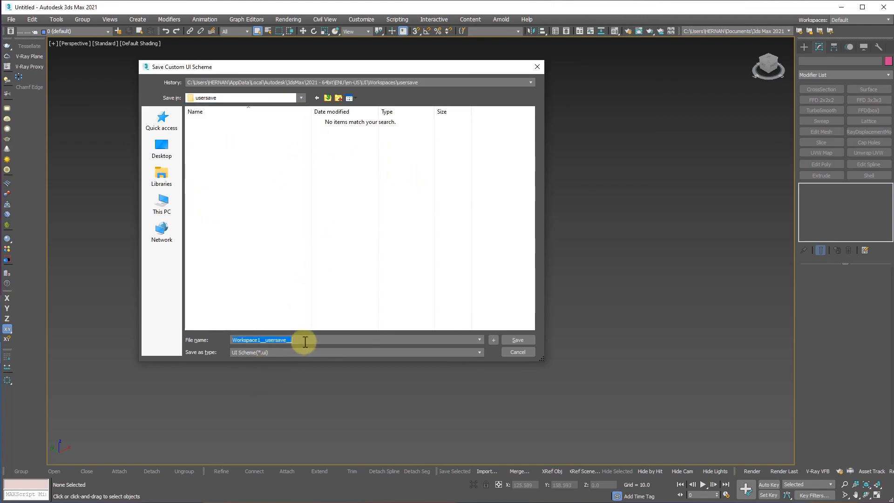
{"action": "key", "text": "End"}
{"action": "type", "text": "1"}
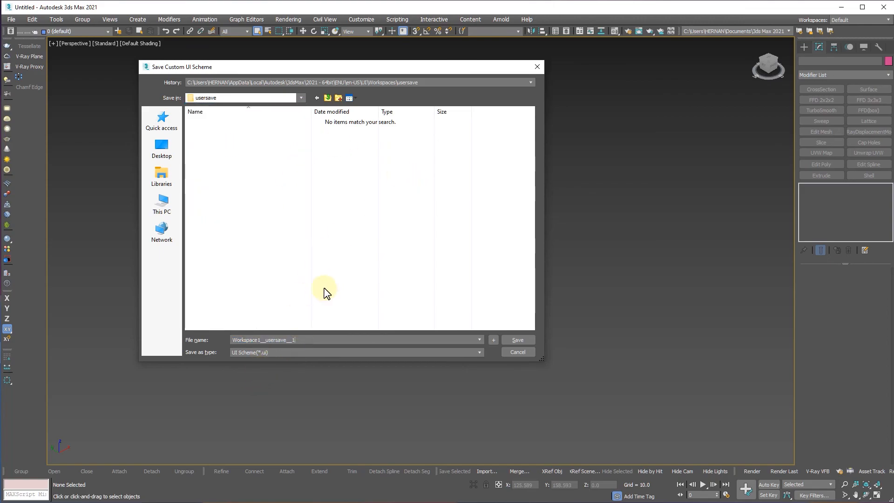
{"action": "left_click", "coordinate": [518, 340]}
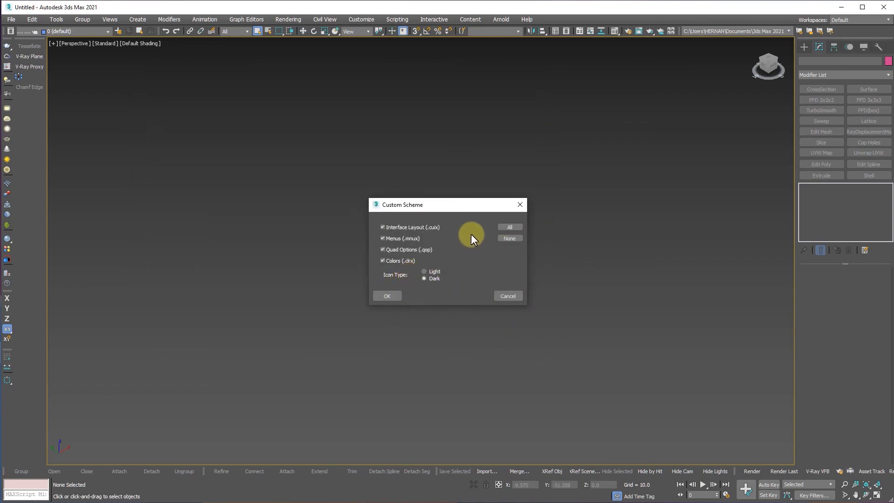
{"action": "left_click", "coordinate": [388, 296]}
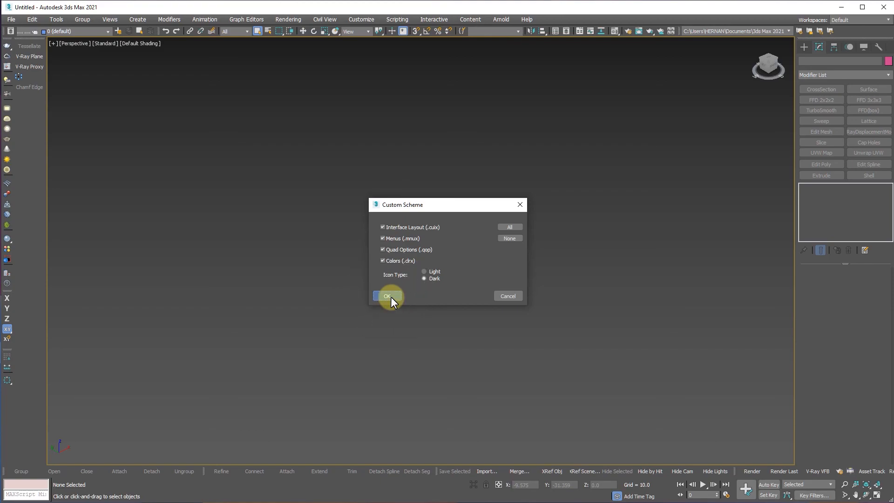